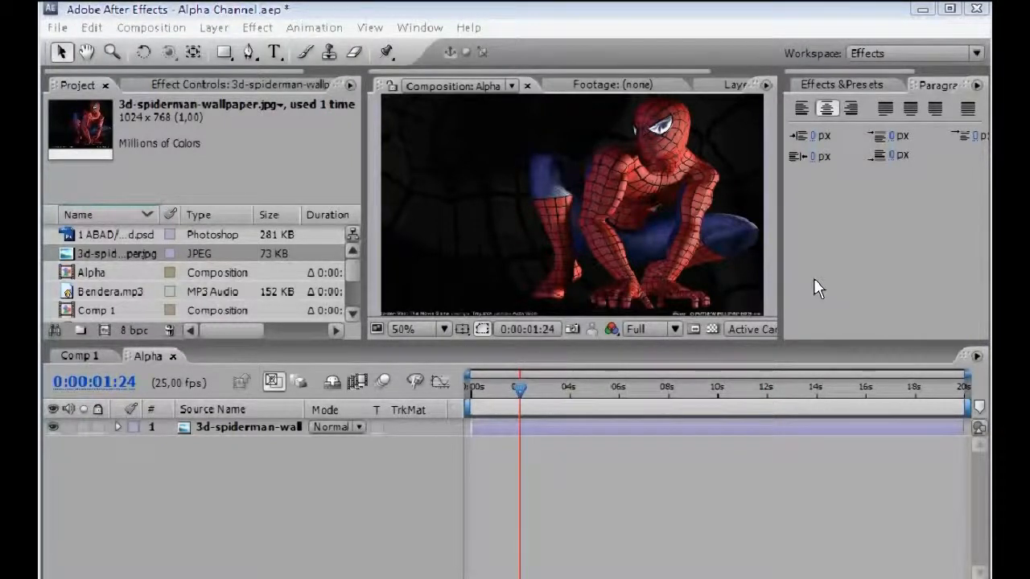
View the Alpha composition's Red, Green and Blue channels one after another
{"action": "left_click", "coordinate": [611, 329]}
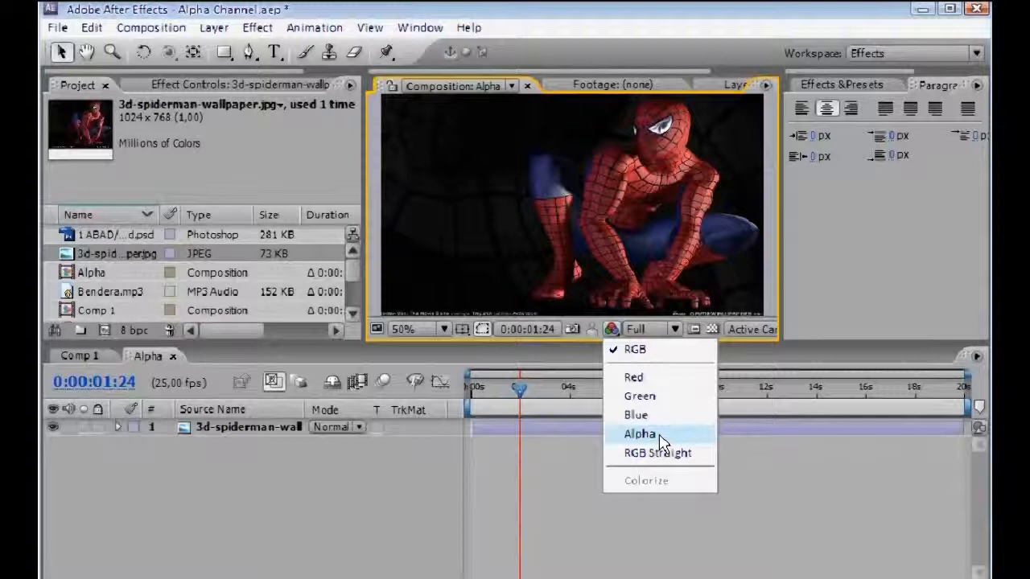
{"action": "left_click", "coordinate": [632, 377]}
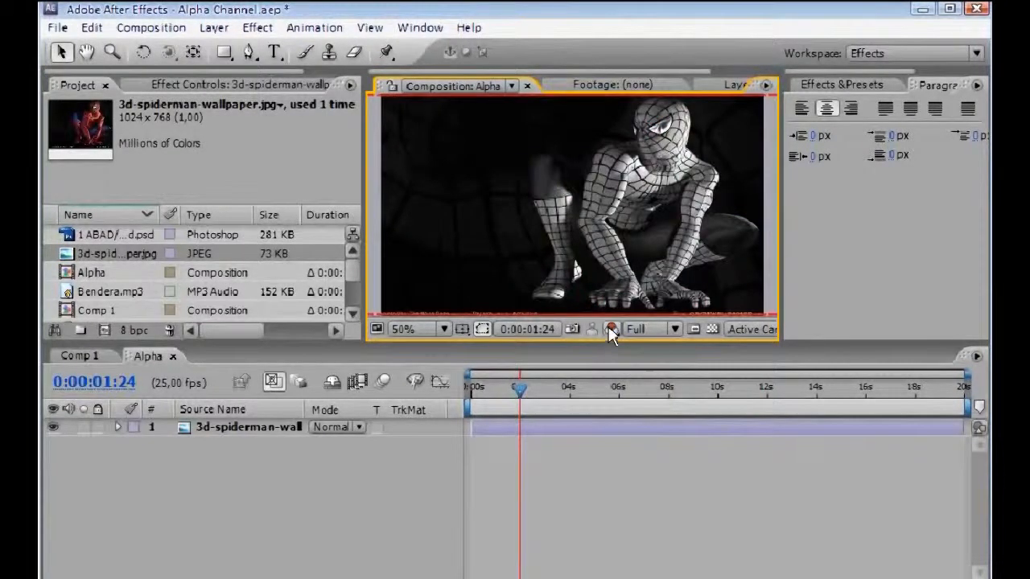
{"action": "left_click", "coordinate": [610, 329]}
{"action": "left_click", "coordinate": [631, 394]}
{"action": "left_click", "coordinate": [611, 330]}
{"action": "left_click", "coordinate": [630, 417]}
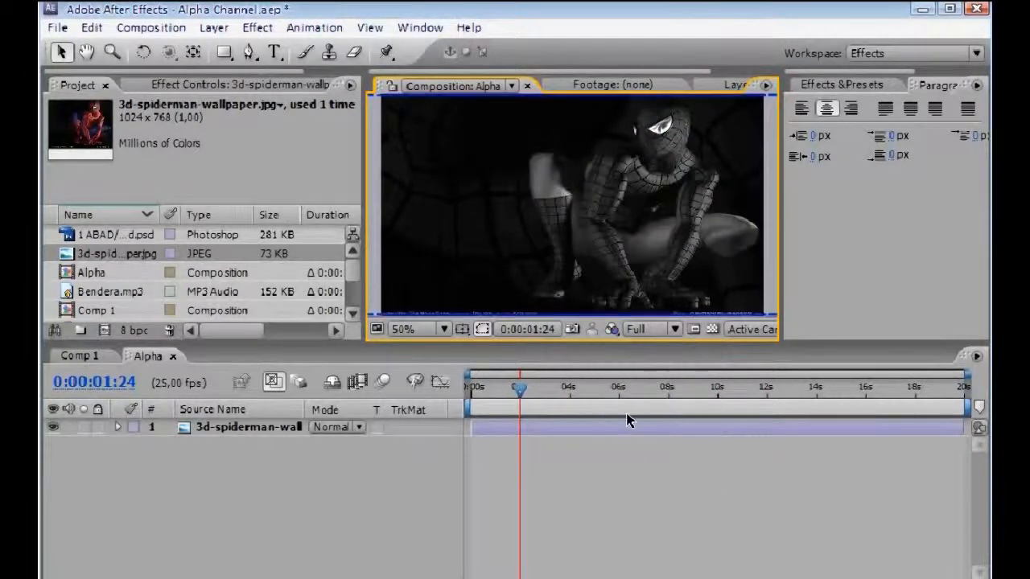
Cycle the composition preview through the Red, Green and Blue channels once more
{"action": "left_click", "coordinate": [611, 329]}
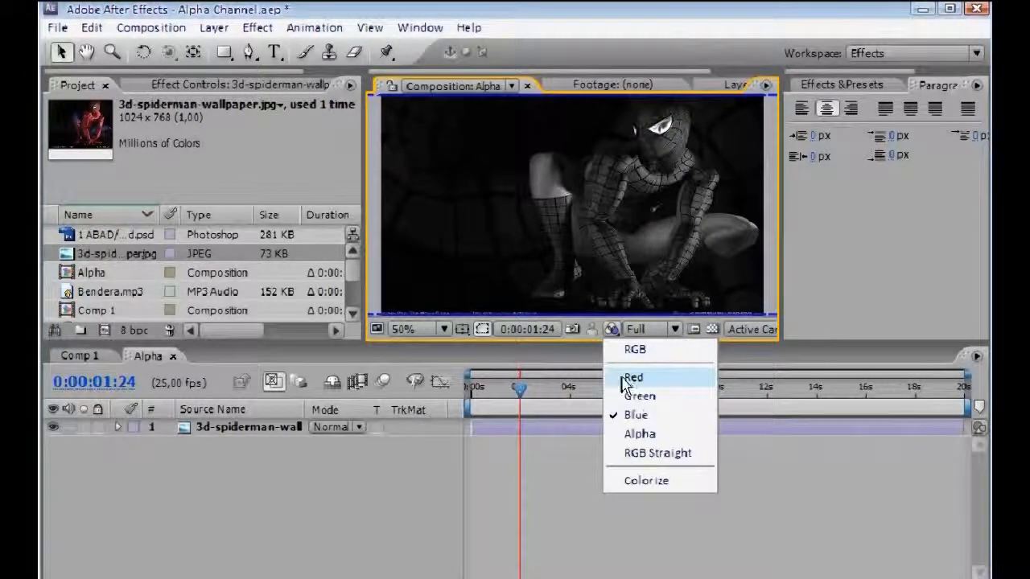
{"action": "left_click", "coordinate": [625, 378]}
{"action": "left_click", "coordinate": [612, 330]}
{"action": "left_click", "coordinate": [629, 396]}
{"action": "left_click", "coordinate": [612, 331]}
{"action": "left_click", "coordinate": [628, 416]}
Compare the composition's Alpha channel with the RGB view twice, leaving the preview in RGB
{"action": "left_click", "coordinate": [612, 330]}
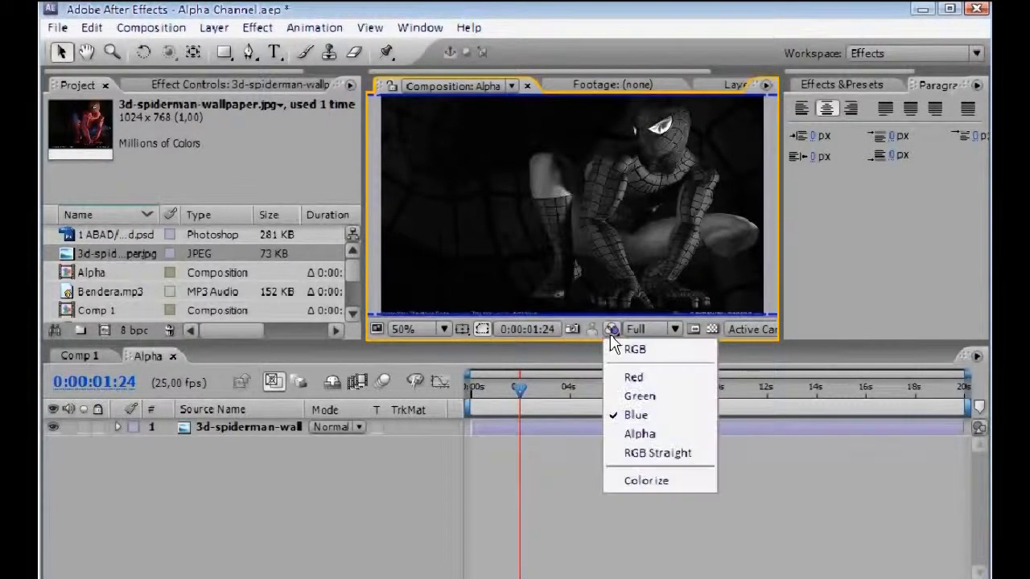
{"action": "left_click", "coordinate": [640, 438]}
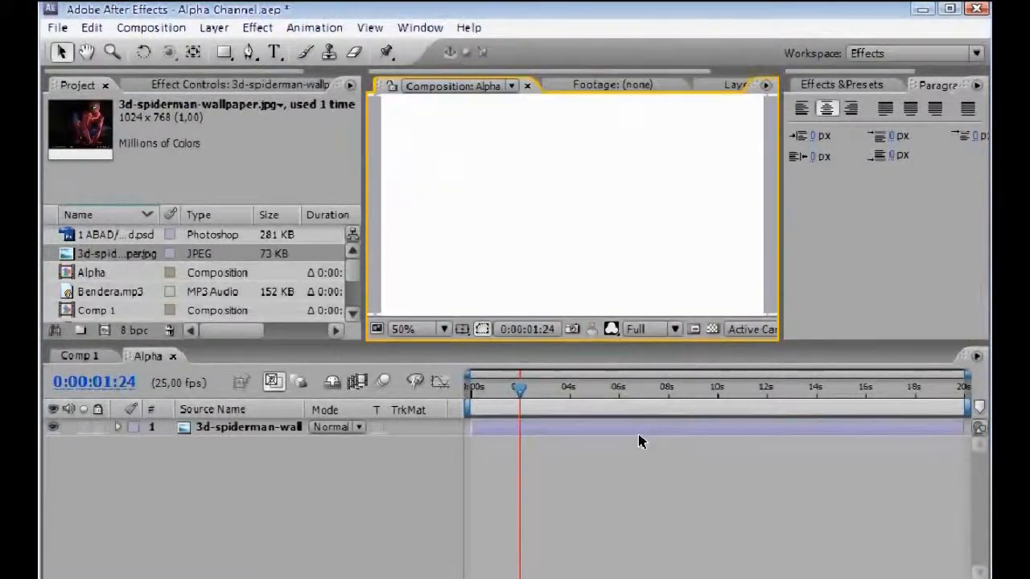
{"action": "left_click", "coordinate": [612, 329]}
{"action": "left_click", "coordinate": [635, 352]}
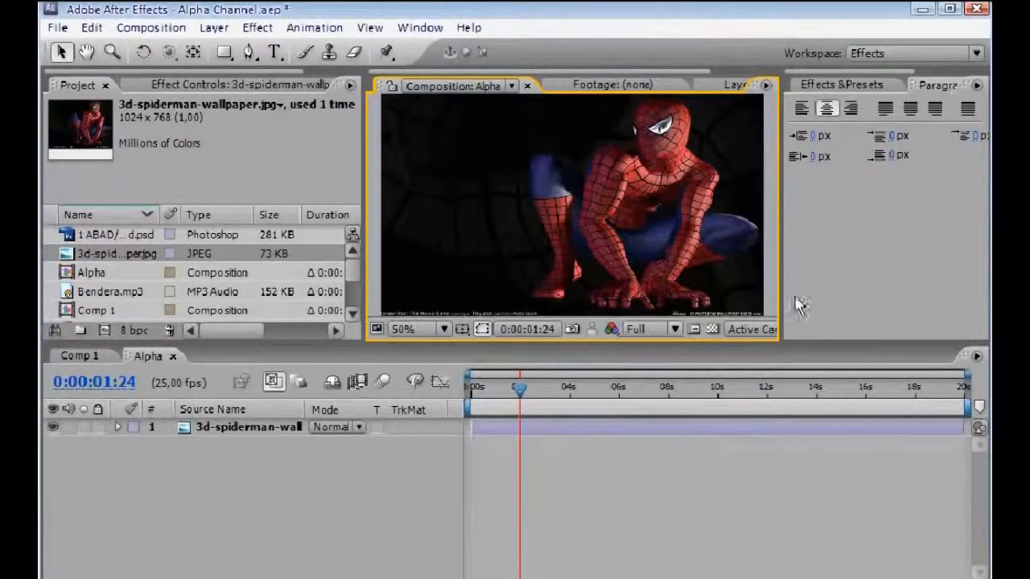
{"action": "left_click", "coordinate": [613, 331]}
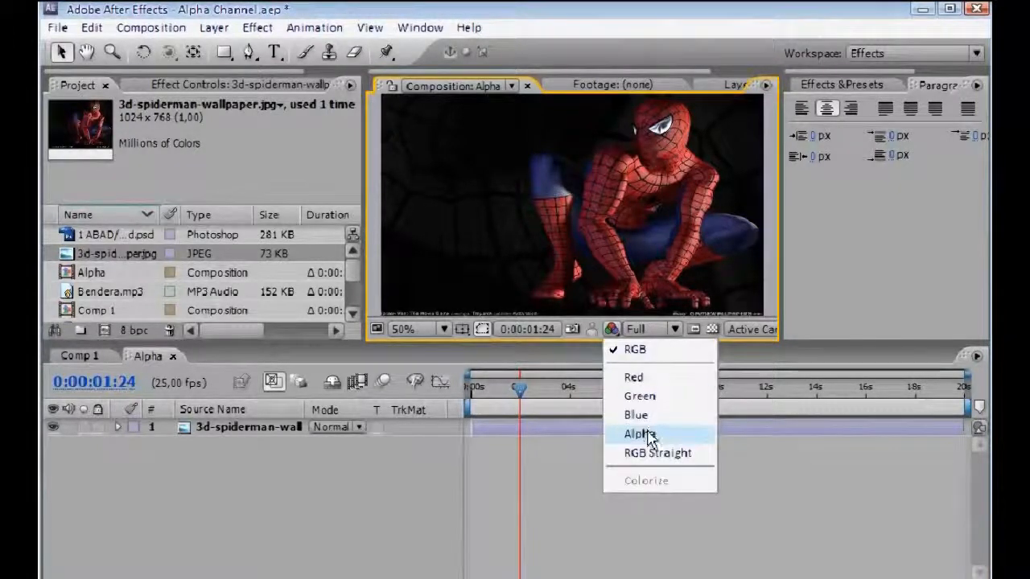
{"action": "left_click", "coordinate": [647, 432]}
{"action": "left_click", "coordinate": [613, 332]}
{"action": "left_click", "coordinate": [631, 352]}
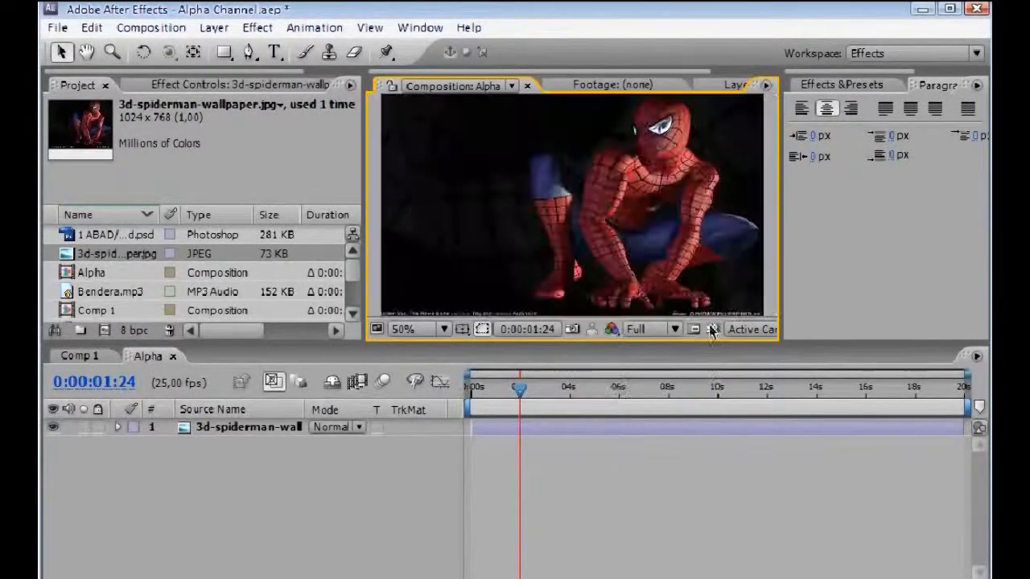
{"action": "left_click", "coordinate": [838, 285]}
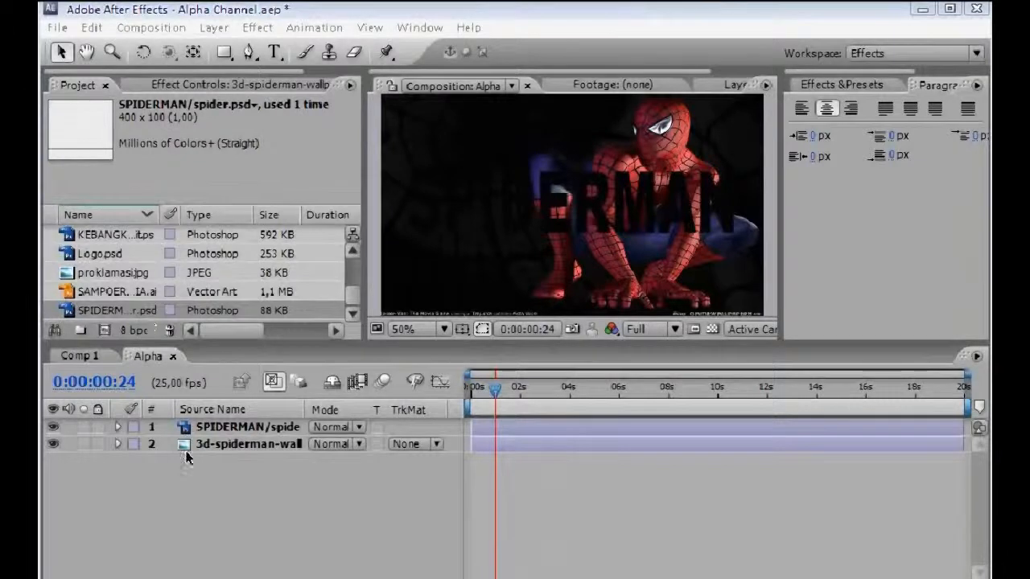
Interpret the SPIDERMAN/spider.psd footage with a Straight - Unmatted alpha and enable Invert Alpha
{"action": "left_click", "coordinate": [201, 483]}
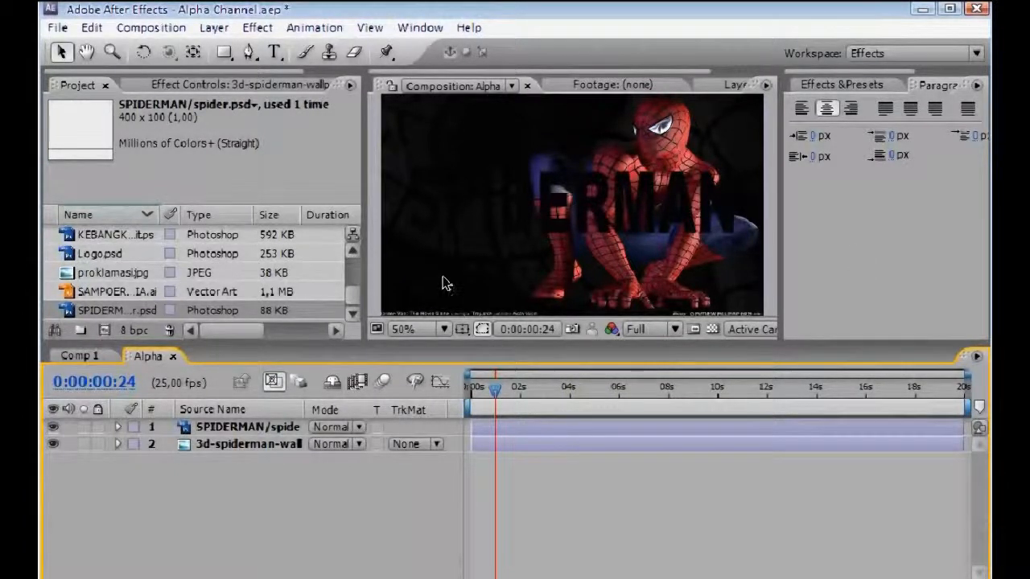
{"action": "left_click", "coordinate": [513, 430]}
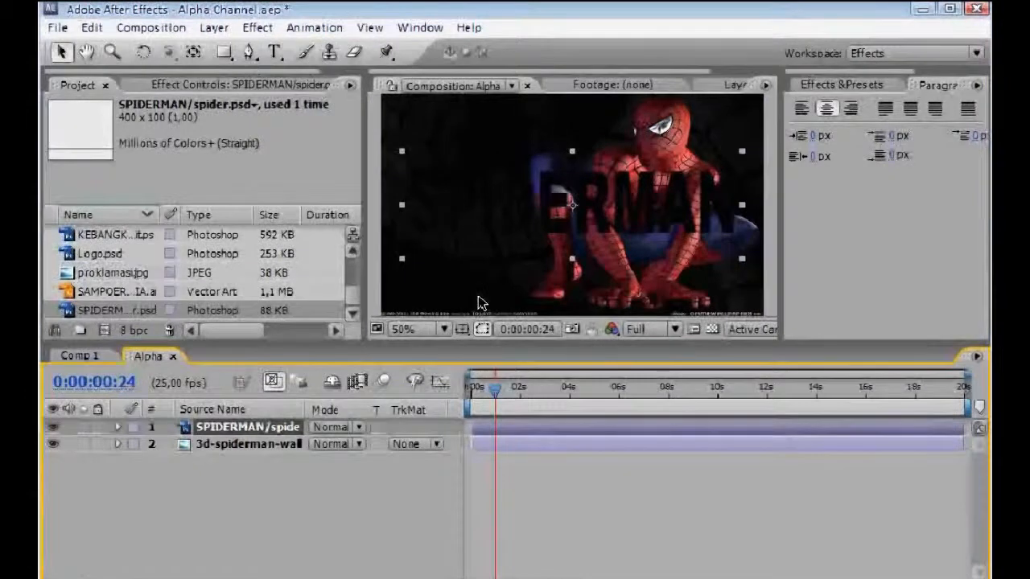
{"action": "left_click", "coordinate": [353, 309]}
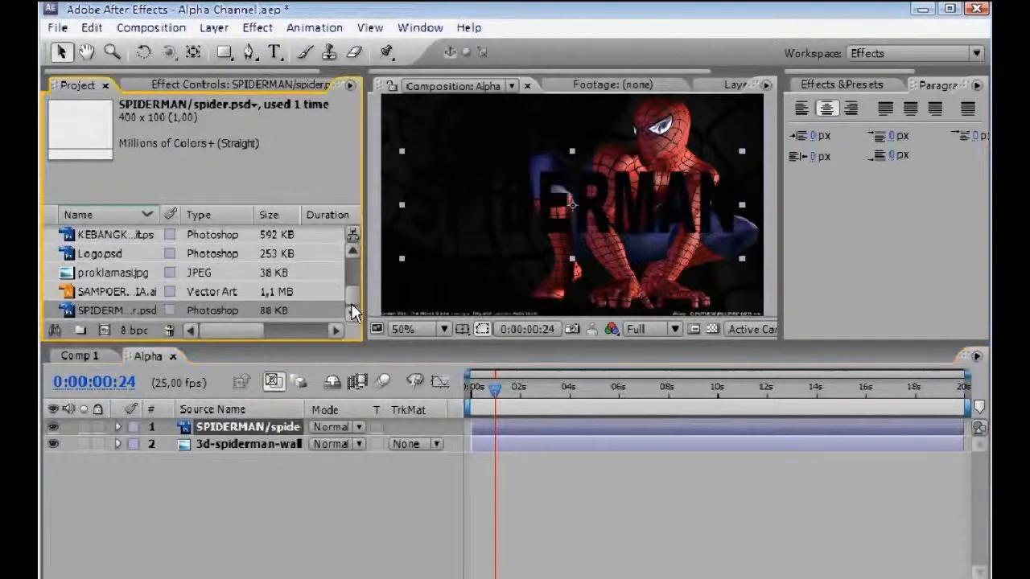
{"action": "right_click", "coordinate": [100, 314]}
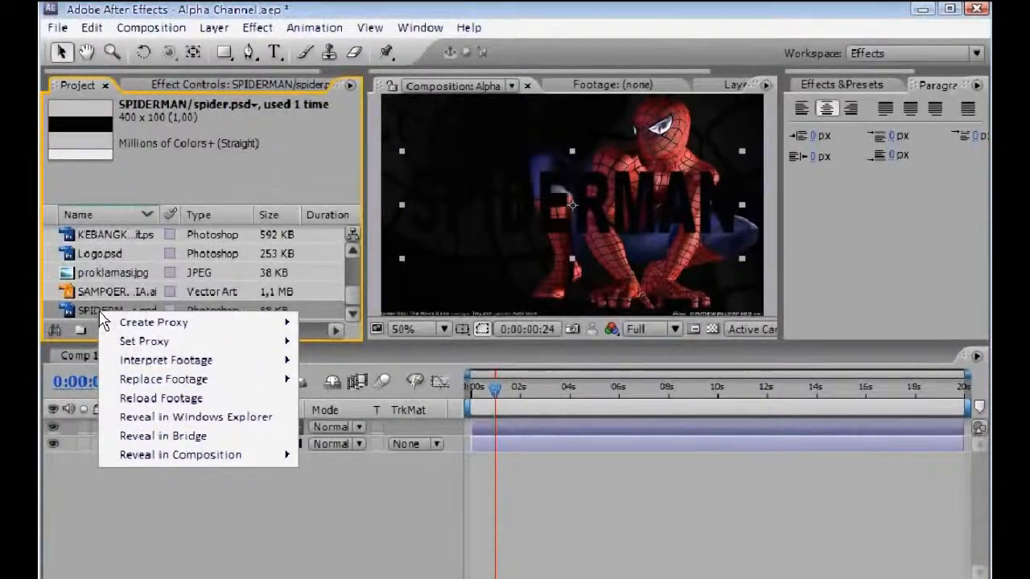
{"action": "mouse_move", "coordinate": [194, 363]}
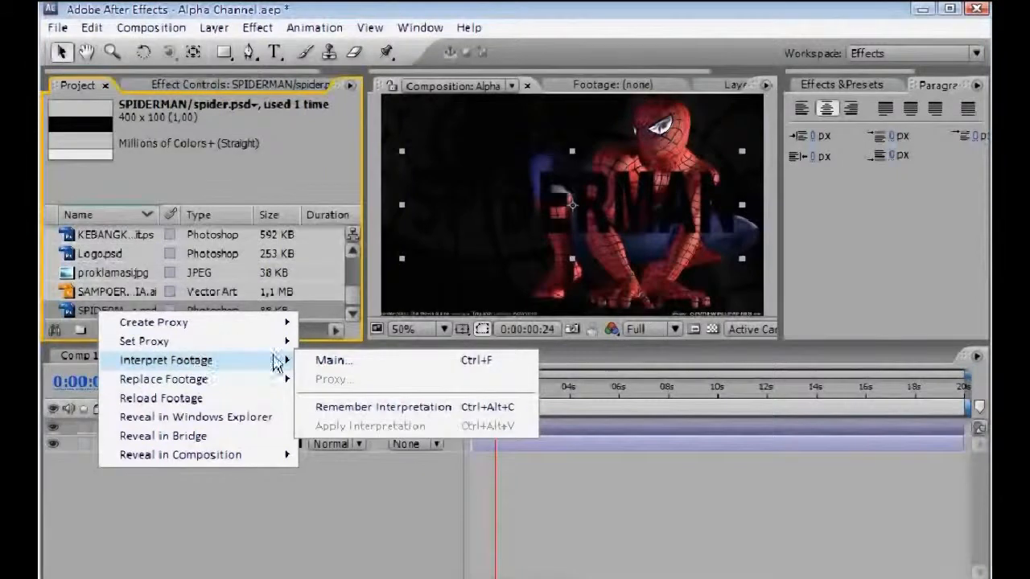
{"action": "left_click", "coordinate": [333, 361]}
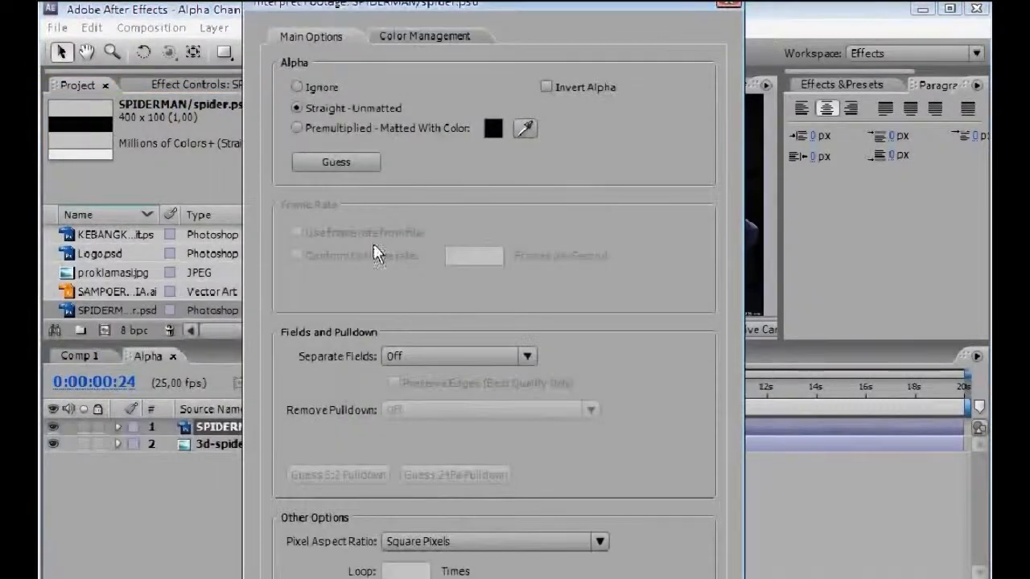
{"action": "mouse_move", "coordinate": [528, 7]}
{"action": "left_mouse_down"}
{"action": "mouse_move", "coordinate": [536, 16]}
{"action": "mouse_move", "coordinate": [520, 11]}
{"action": "left_mouse_up"}
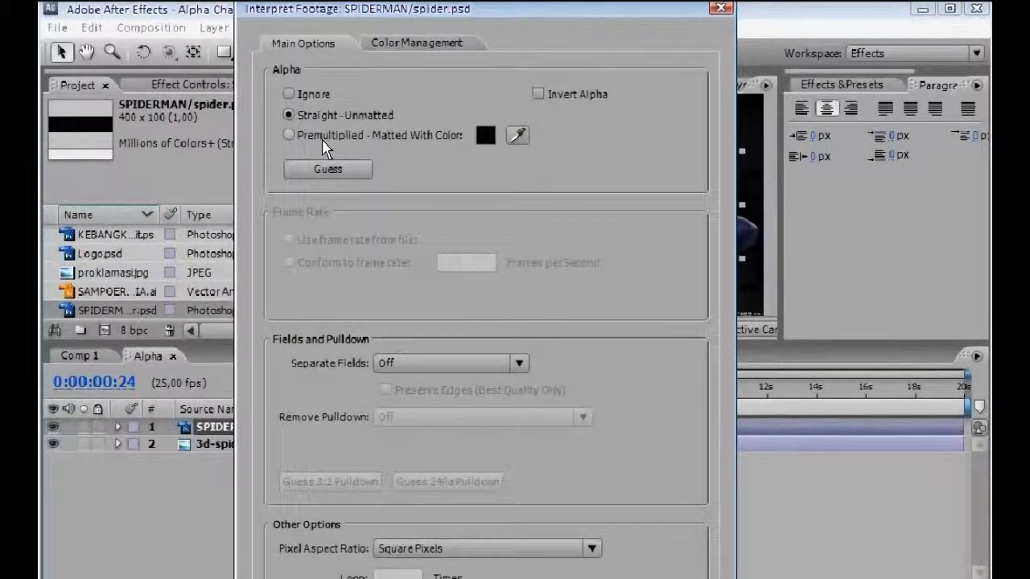
{"action": "left_click", "coordinate": [314, 93]}
{"action": "left_click", "coordinate": [341, 115]}
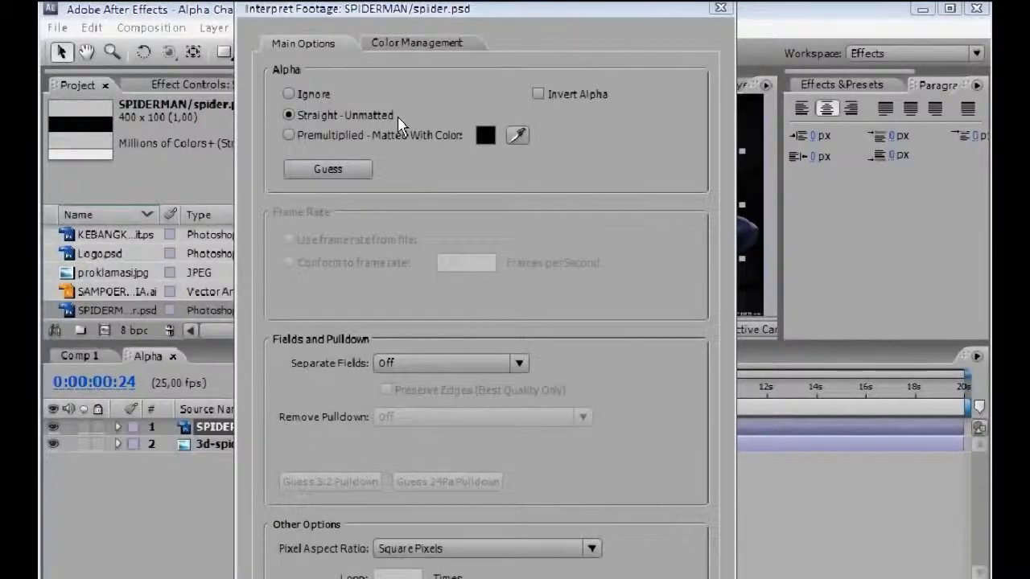
{"action": "left_click", "coordinate": [537, 95]}
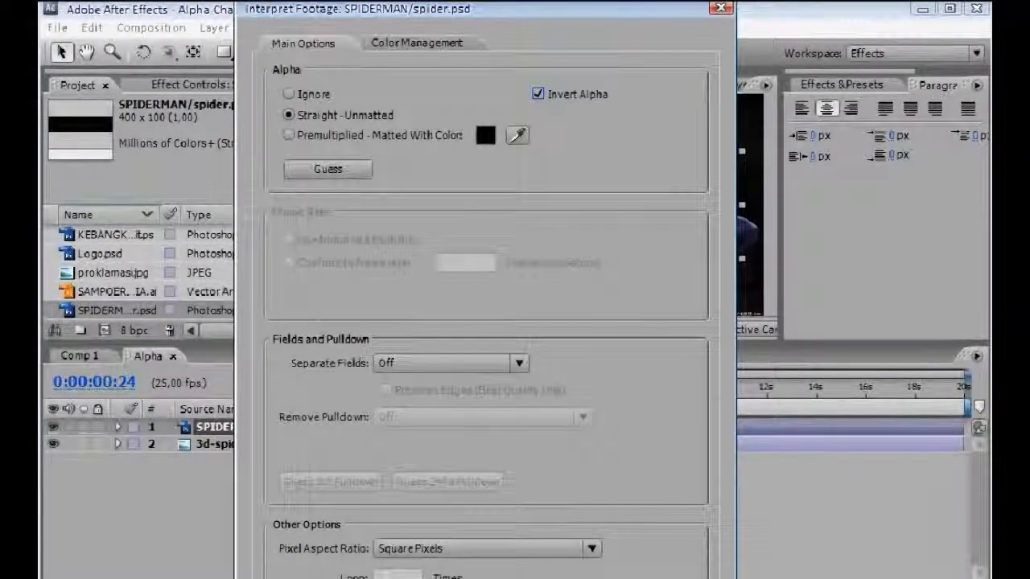
{"action": "key", "text": "Return"}
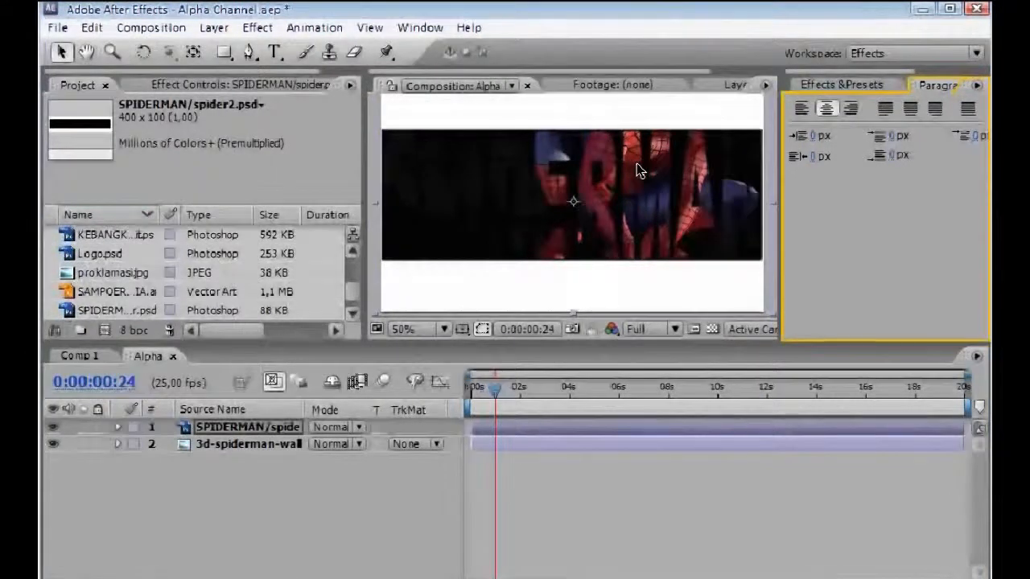
{"action": "left_click", "coordinate": [606, 449]}
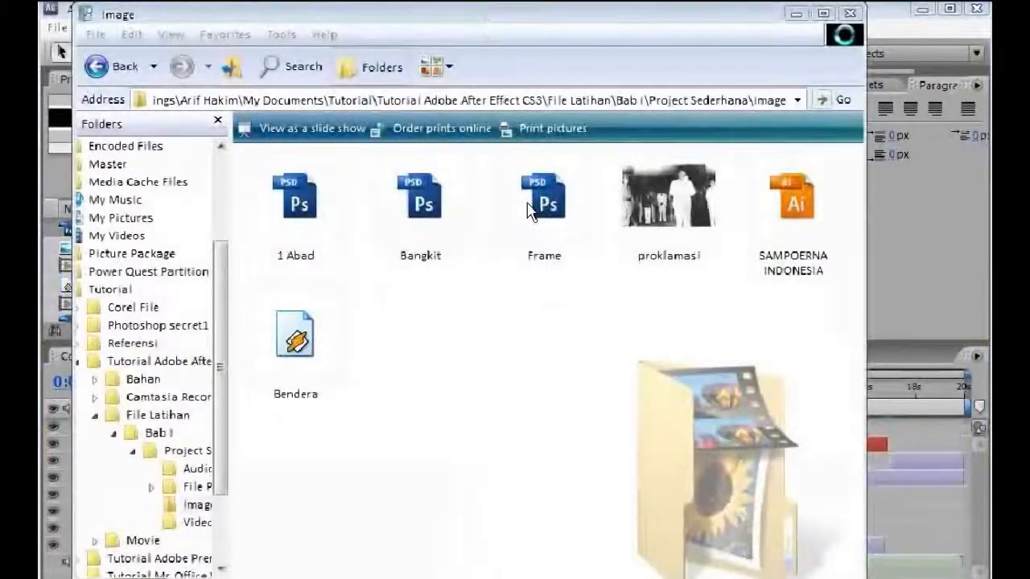
In Windows Explorer, list the Image folder's files in Details view and slightly narrow the Name column
{"action": "left_click", "coordinate": [437, 77]}
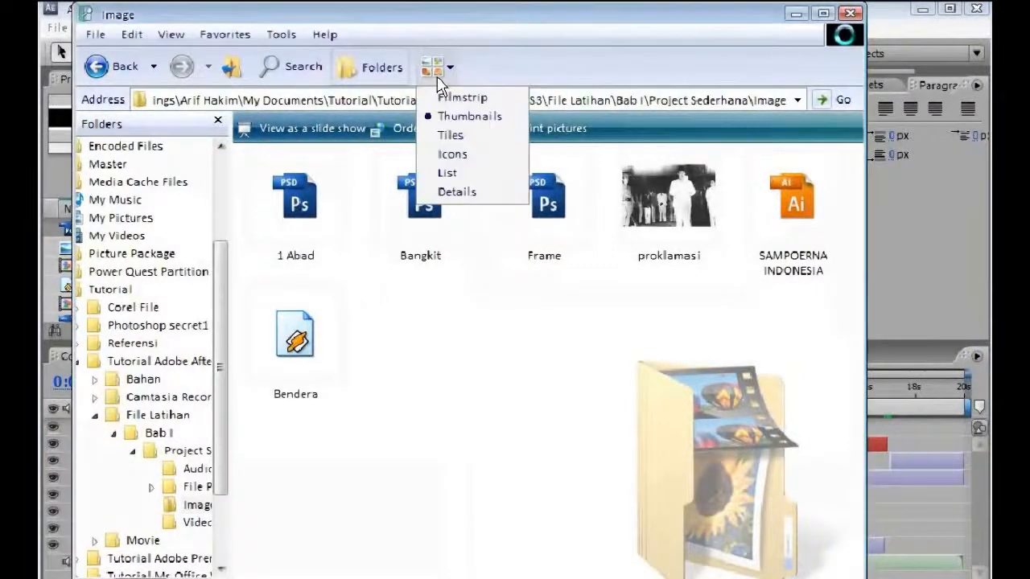
{"action": "left_click", "coordinate": [457, 191]}
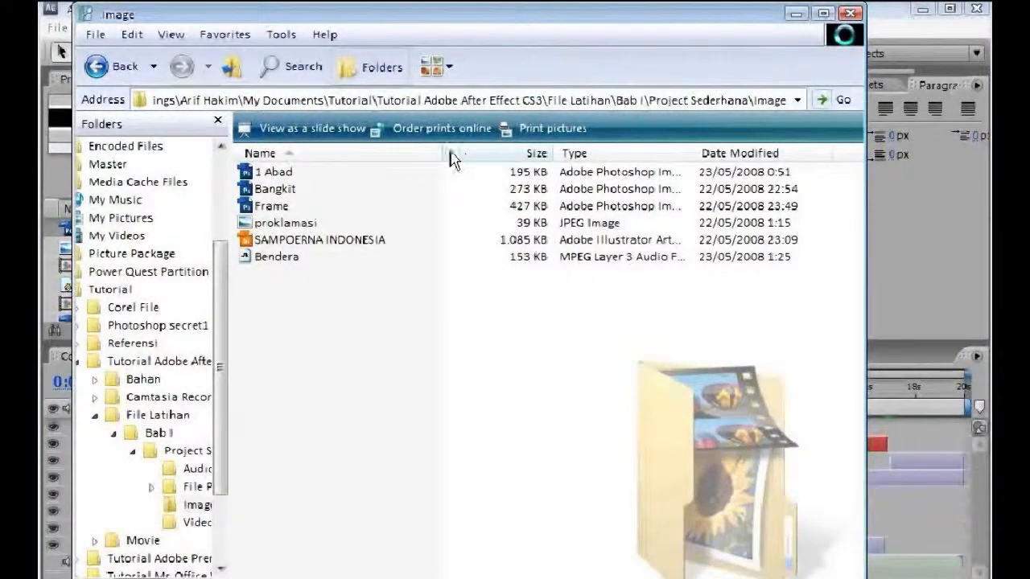
{"action": "left_click_drag", "start_coordinate": [442, 151], "coordinate": [437, 150]}
{"action": "left_click_drag", "start_coordinate": [416, 150], "coordinate": [430, 150]}
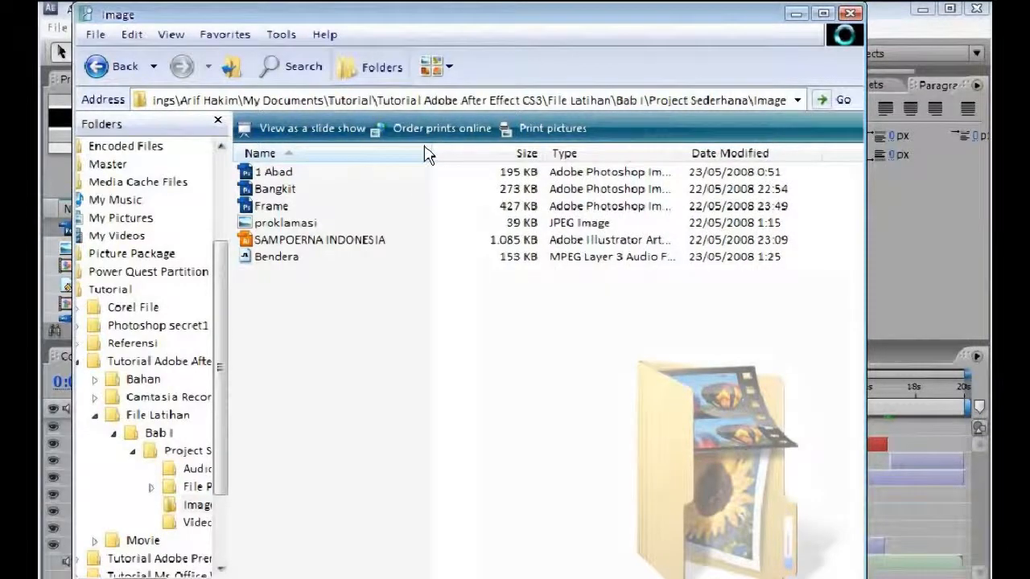
Examine the 1 Abad, Bangkit and Frame Photoshop files in the Image folder
{"action": "left_click", "coordinate": [280, 175]}
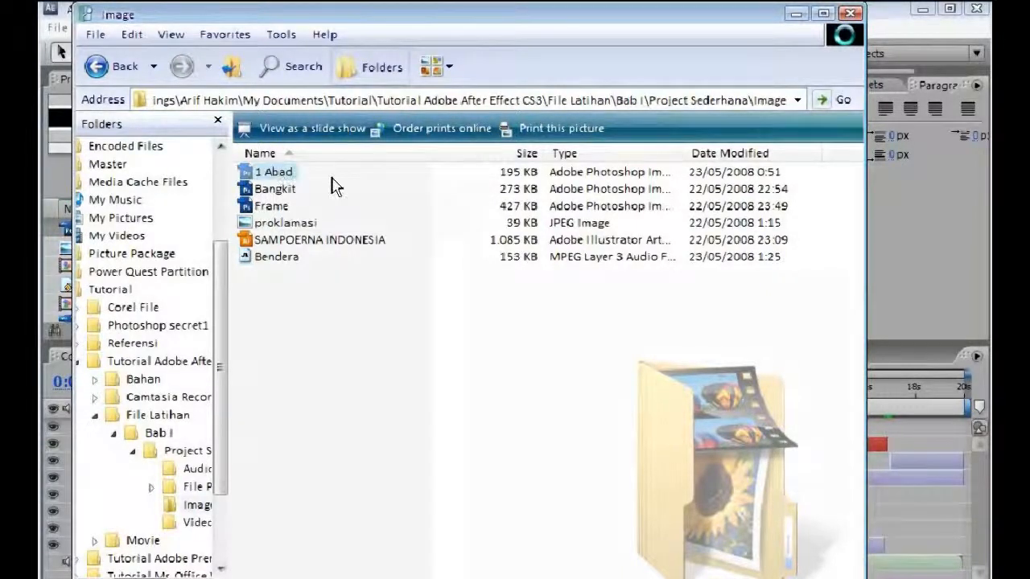
{"action": "left_click", "coordinate": [336, 187]}
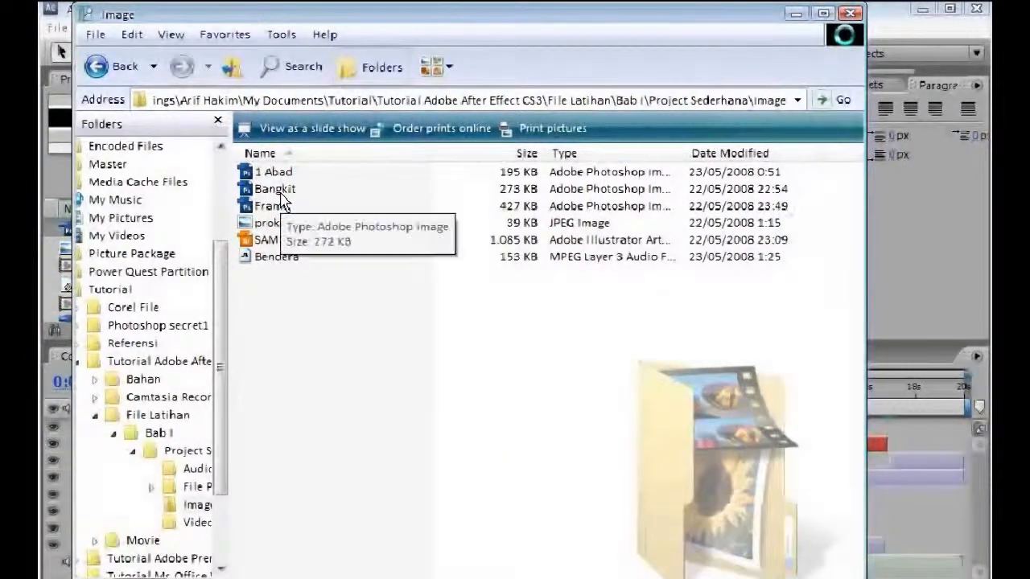
{"action": "left_click", "coordinate": [286, 201]}
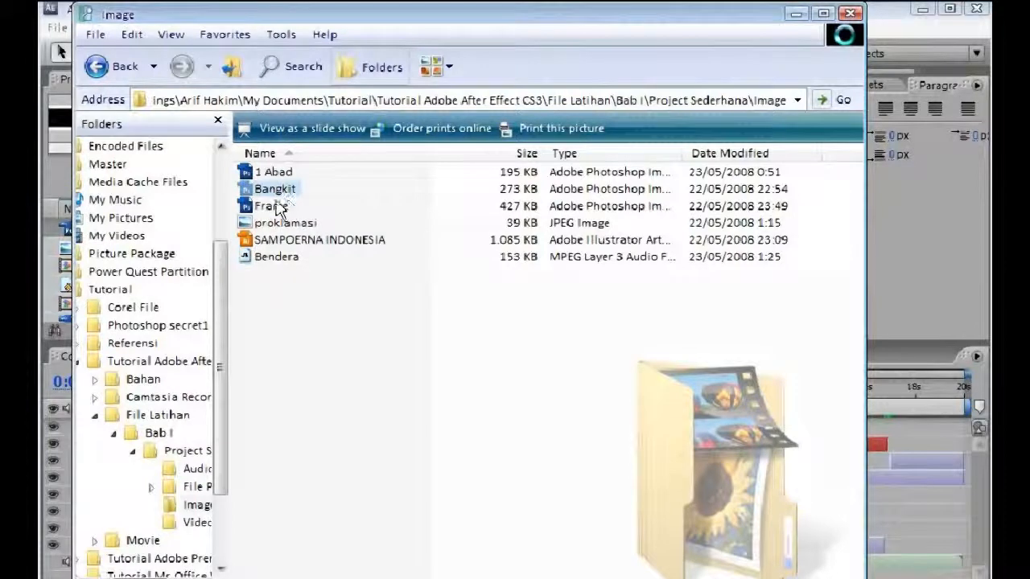
{"action": "left_click", "coordinate": [291, 207]}
{"action": "left_click", "coordinate": [299, 202]}
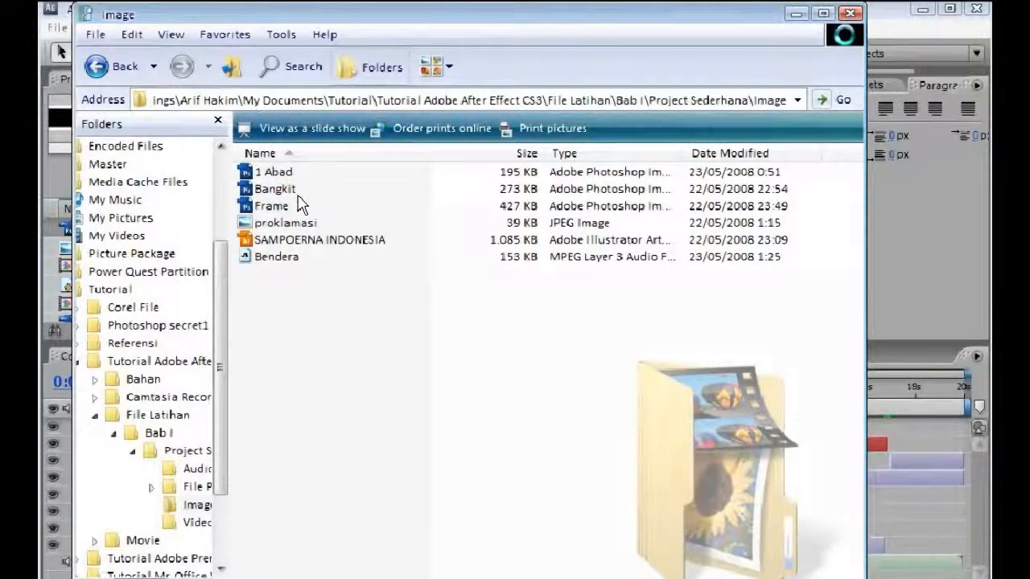
{"action": "left_click", "coordinate": [286, 199]}
{"action": "left_click", "coordinate": [343, 195]}
Inspect the proklamasi image and the other files in Filmstrip and Thumbnails views, and return the folder to Details view
{"action": "left_click", "coordinate": [443, 71]}
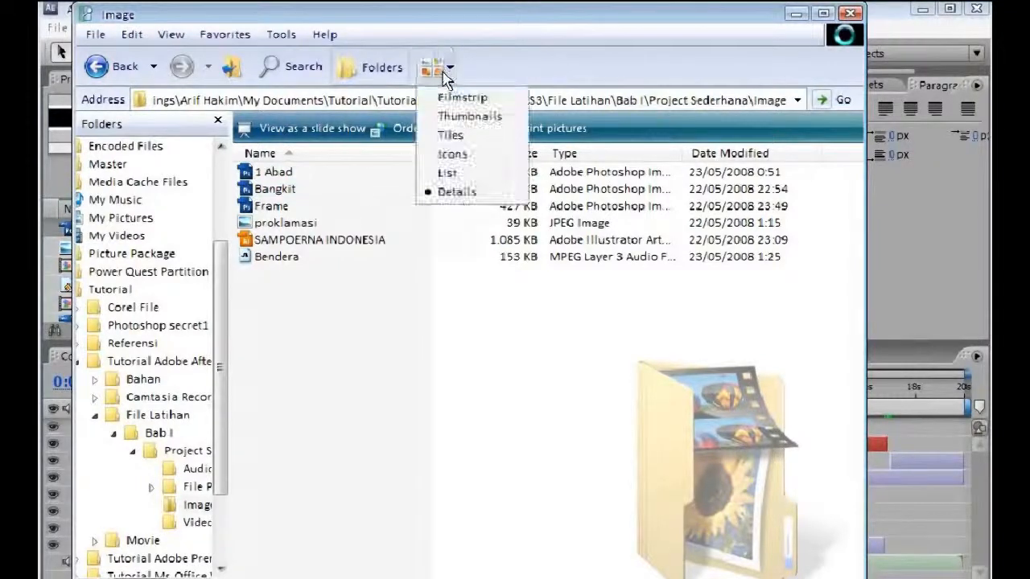
{"action": "left_click", "coordinate": [460, 97]}
{"action": "left_click", "coordinate": [442, 67]}
{"action": "left_click", "coordinate": [465, 118]}
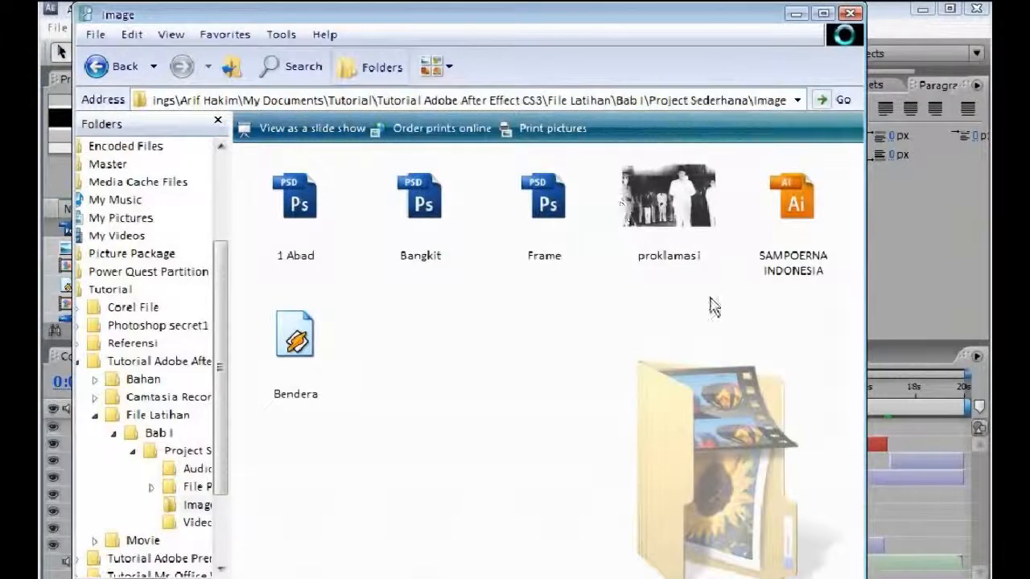
{"action": "left_click", "coordinate": [665, 205]}
{"action": "left_click", "coordinate": [585, 317]}
{"action": "left_click", "coordinate": [436, 66]}
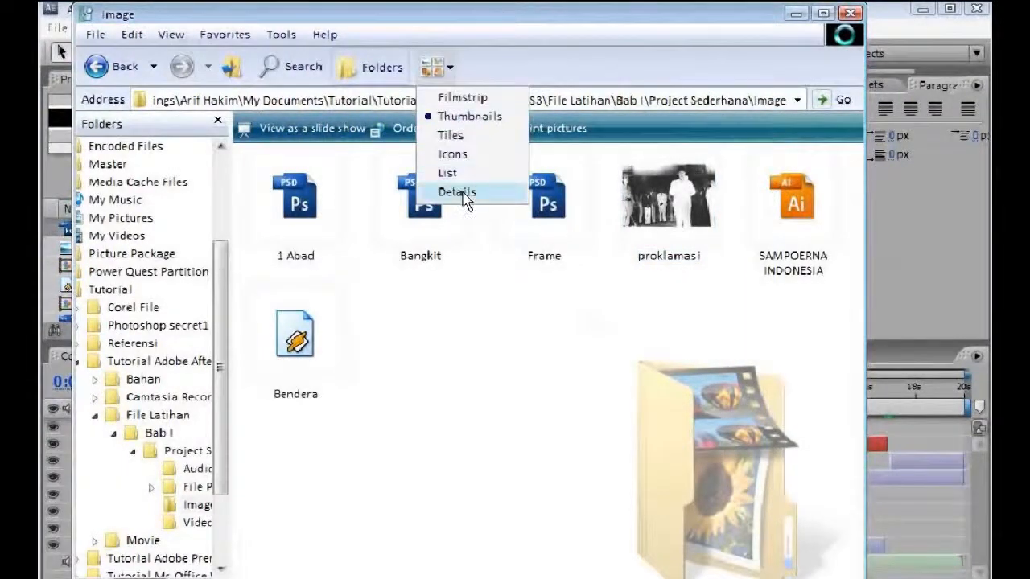
{"action": "left_click", "coordinate": [456, 191]}
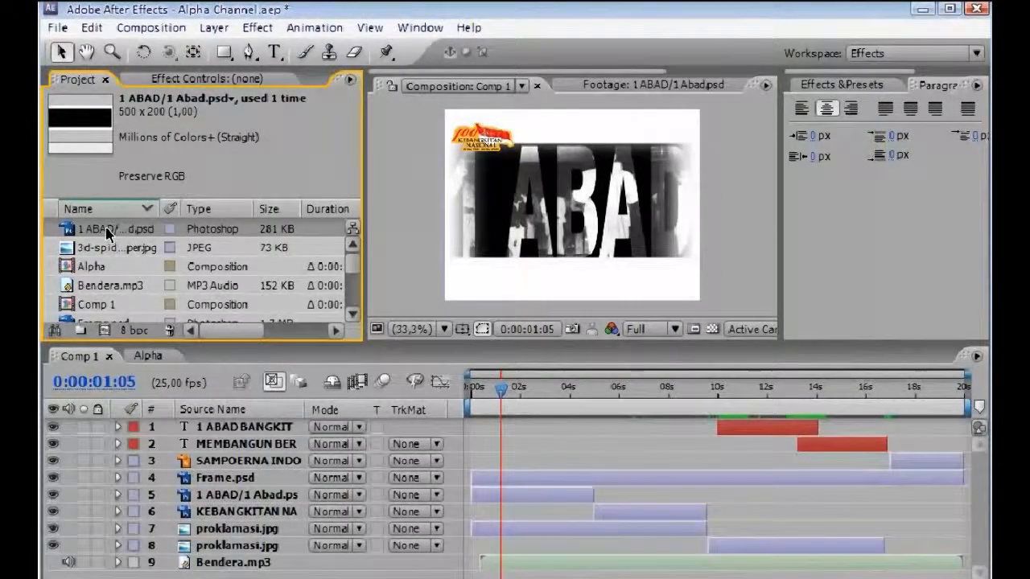
Interpret the 1 ABAD/1 Abad.psd footage with a Straight - Unmatted alpha, keeping Invert Alpha enabled
{"action": "right_click", "coordinate": [107, 232]}
{"action": "mouse_move", "coordinate": [205, 280]}
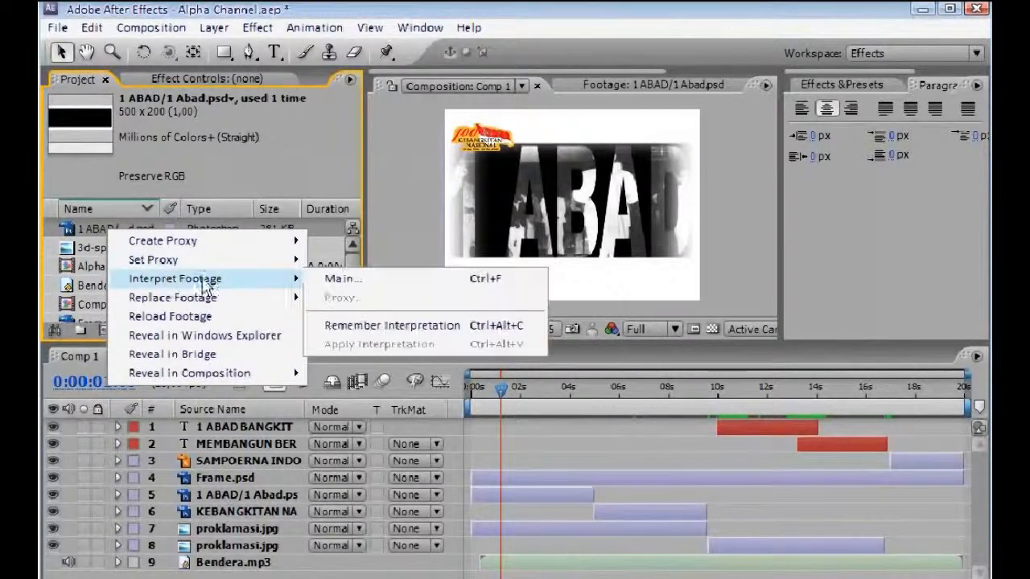
{"action": "left_click", "coordinate": [337, 279]}
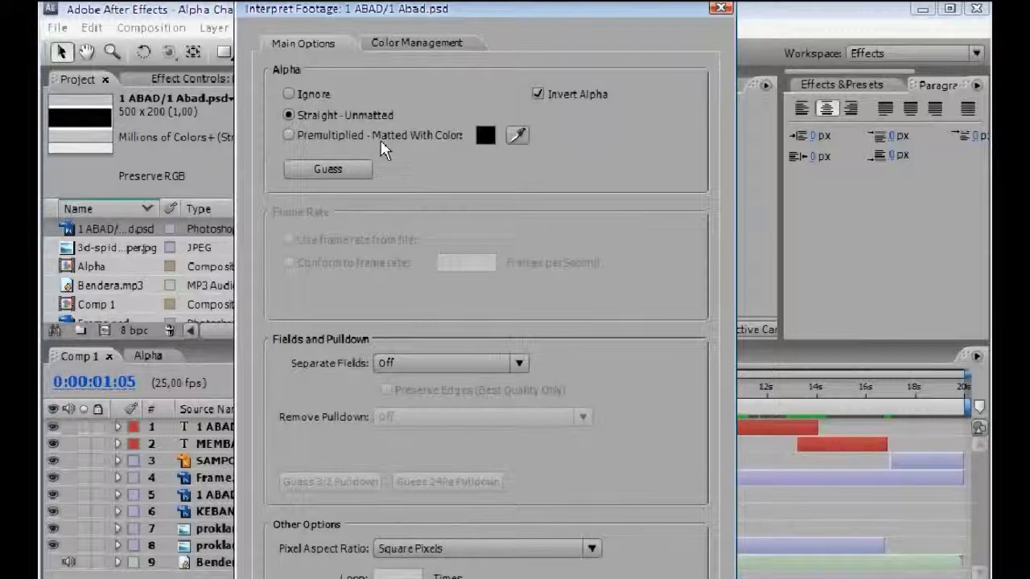
{"action": "left_click", "coordinate": [314, 138]}
{"action": "left_click", "coordinate": [314, 115]}
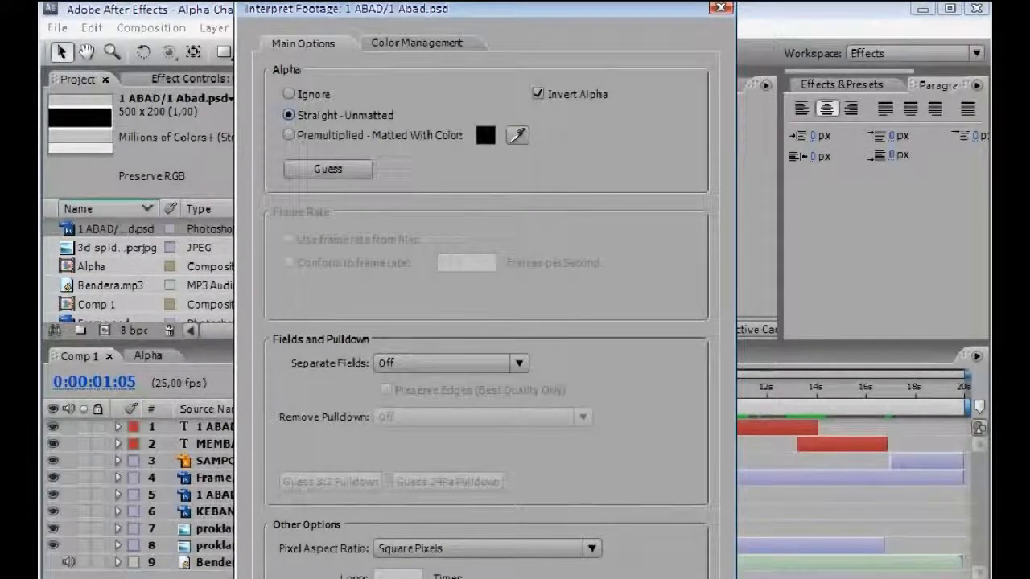
{"action": "key", "text": "Return"}
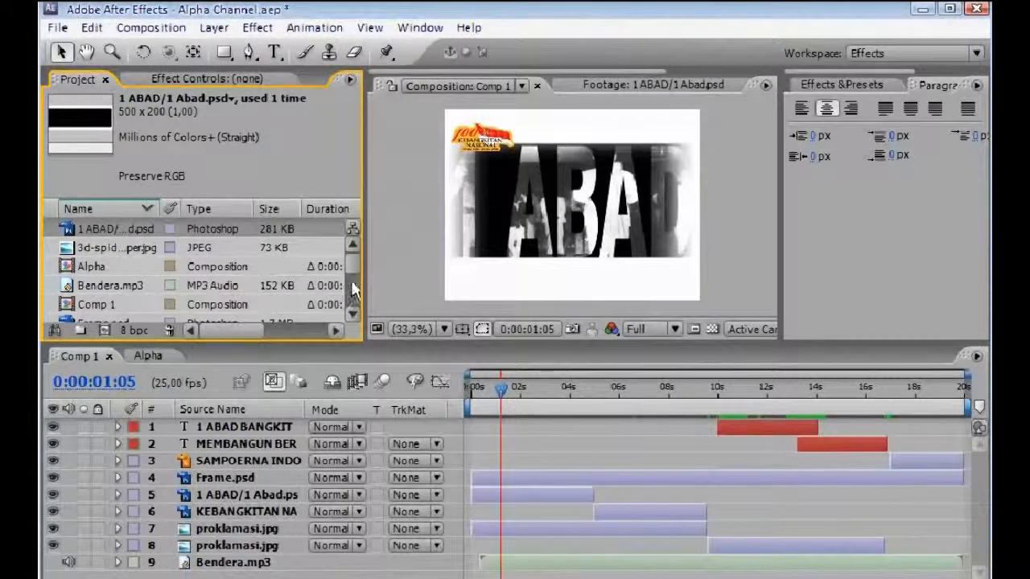
Review the alpha interpretation settings of the KEBANGKITAN NASIONAL/Bangkit.ps footage and close them
{"action": "scroll", "coordinate": [355, 277], "scroll_direction": "down", "scroll_amount": 3}
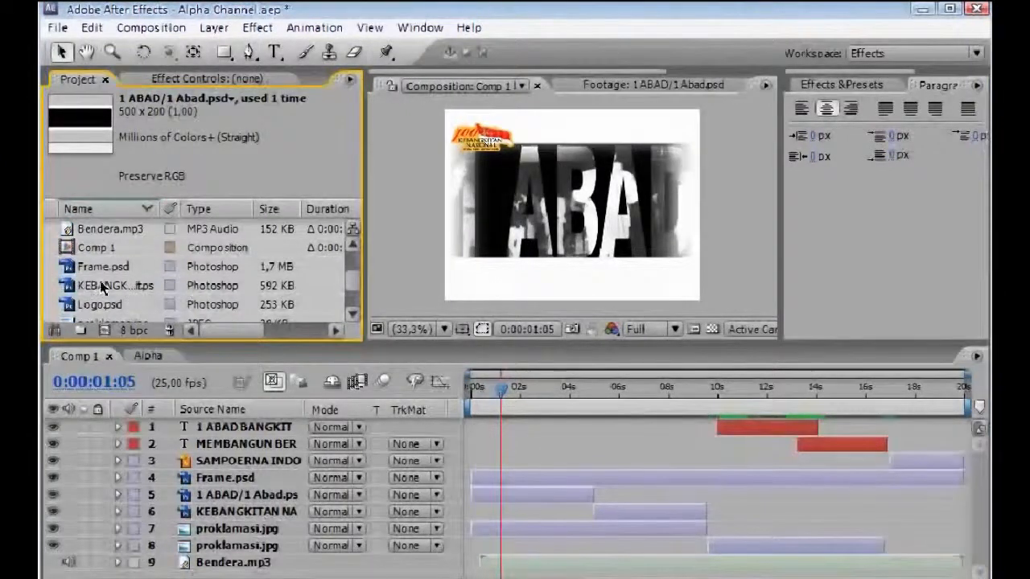
{"action": "scroll", "coordinate": [350, 294], "scroll_direction": "down", "scroll_amount": 4}
{"action": "scroll", "coordinate": [350, 290], "scroll_direction": "up", "scroll_amount": 7}
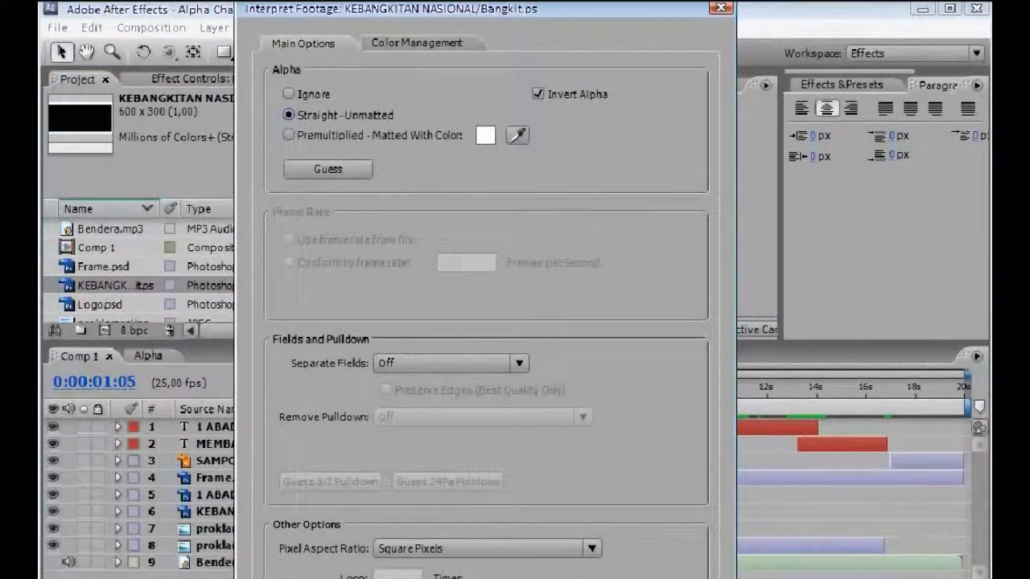
{"action": "key", "text": "Return"}
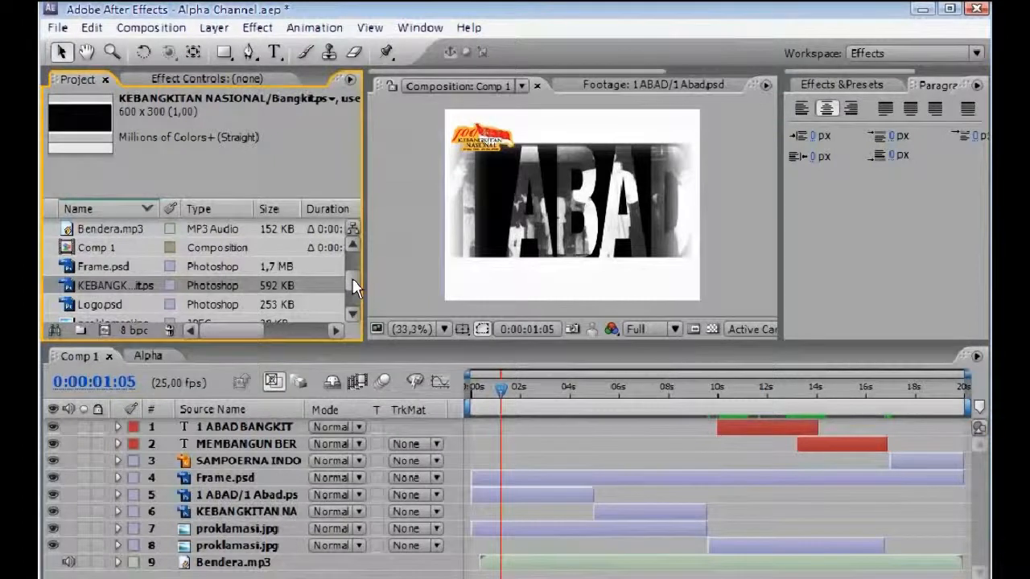
{"action": "left_click_drag", "start_coordinate": [355, 288], "coordinate": [358, 297]}
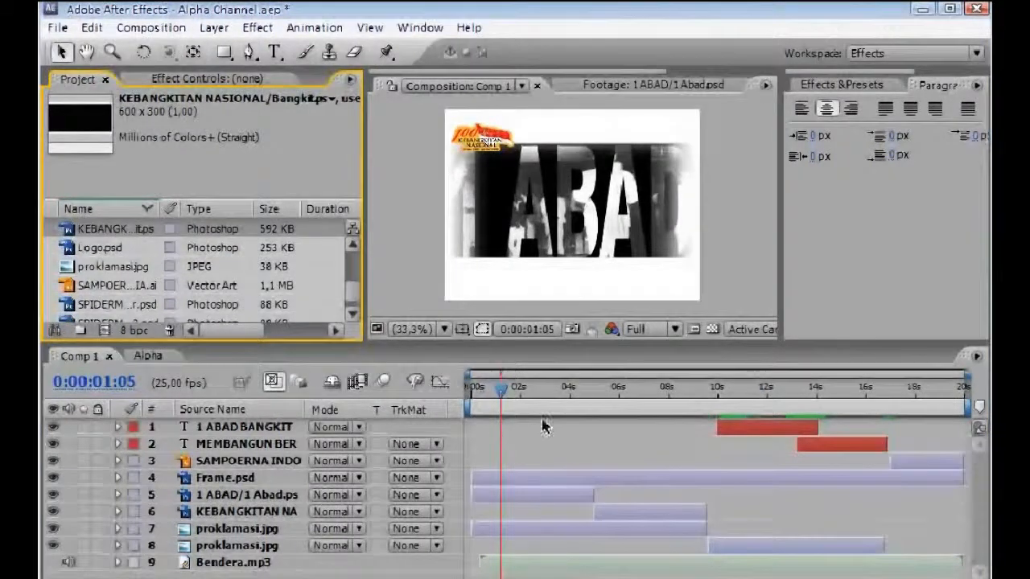
Move the current time to 0:00:00:08 and shift the Frame.psd layer slightly upward in Comp 1
{"action": "left_click", "coordinate": [471, 392]}
{"action": "left_click_drag", "start_coordinate": [470, 391], "coordinate": [479, 392]}
{"action": "left_click", "coordinate": [520, 485]}
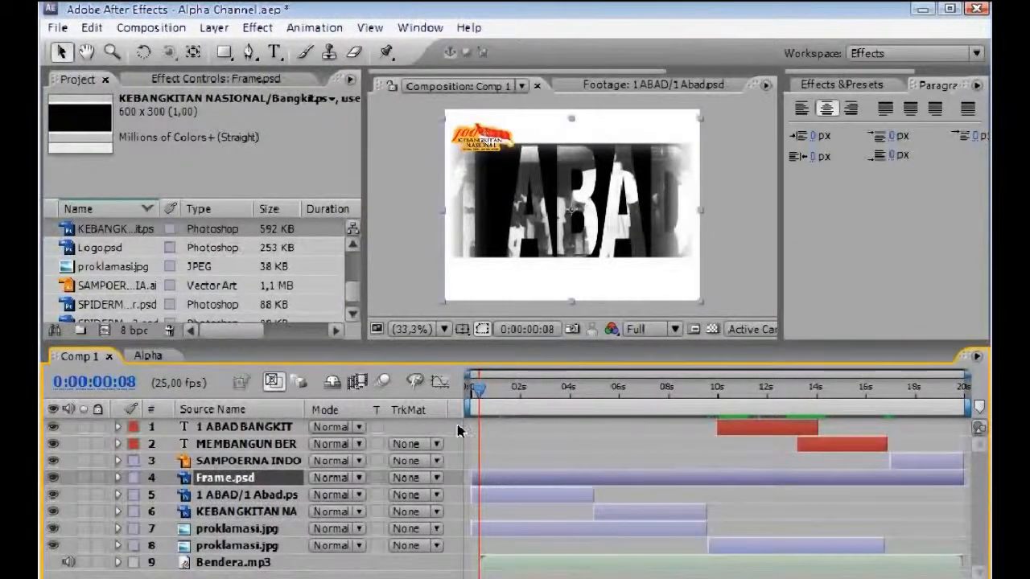
{"action": "left_click_drag", "start_coordinate": [499, 200], "coordinate": [492, 273]}
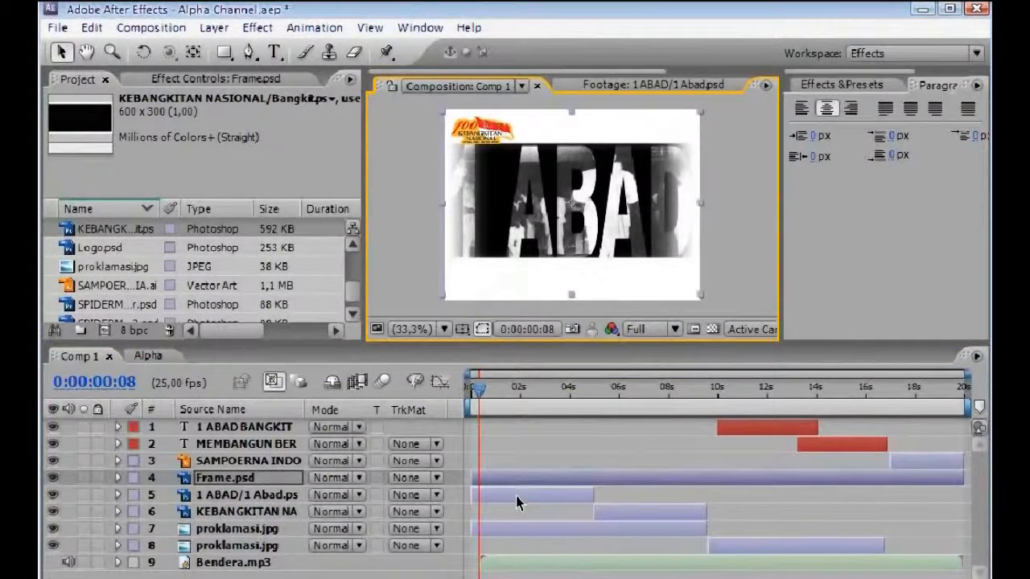
Select the 1 ABAD layer and compare Comp 1 at about 2 seconds and 6 seconds, ending at 0:00:02:23
{"action": "left_click", "coordinate": [516, 495]}
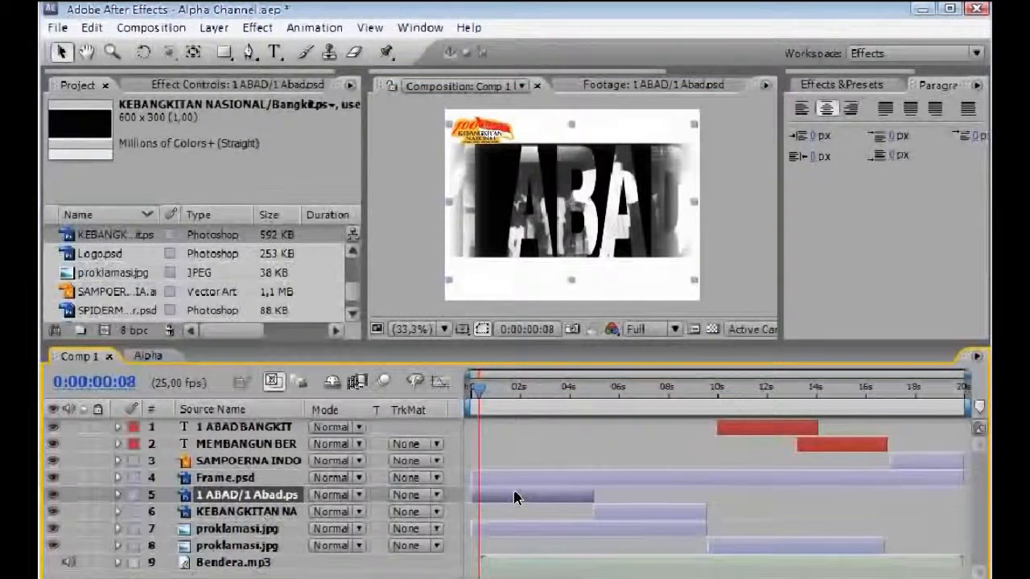
{"action": "left_click", "coordinate": [523, 417]}
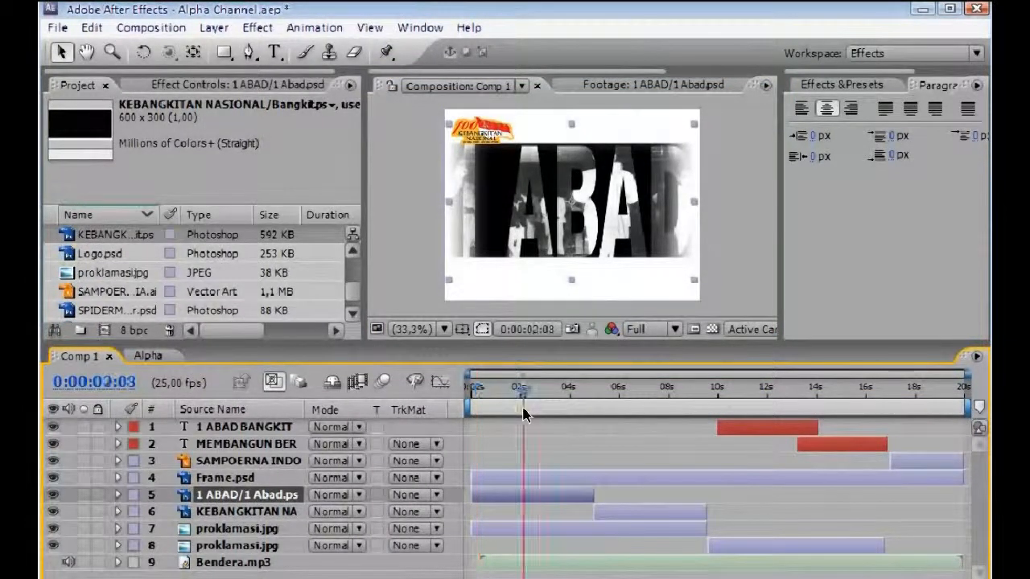
{"action": "left_click", "coordinate": [623, 413]}
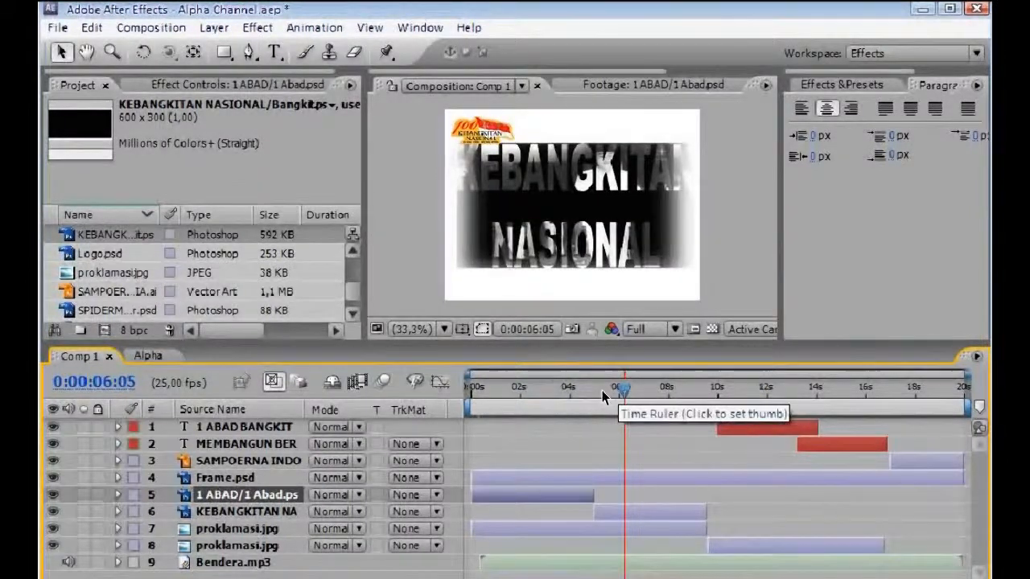
{"action": "left_click", "coordinate": [517, 410]}
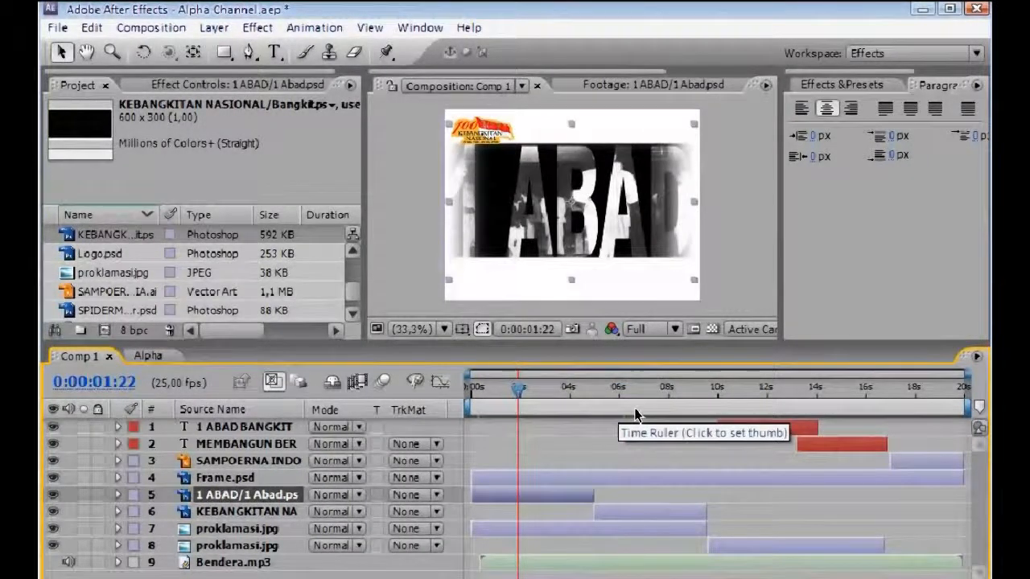
{"action": "left_click", "coordinate": [635, 412]}
{"action": "left_click", "coordinate": [516, 410]}
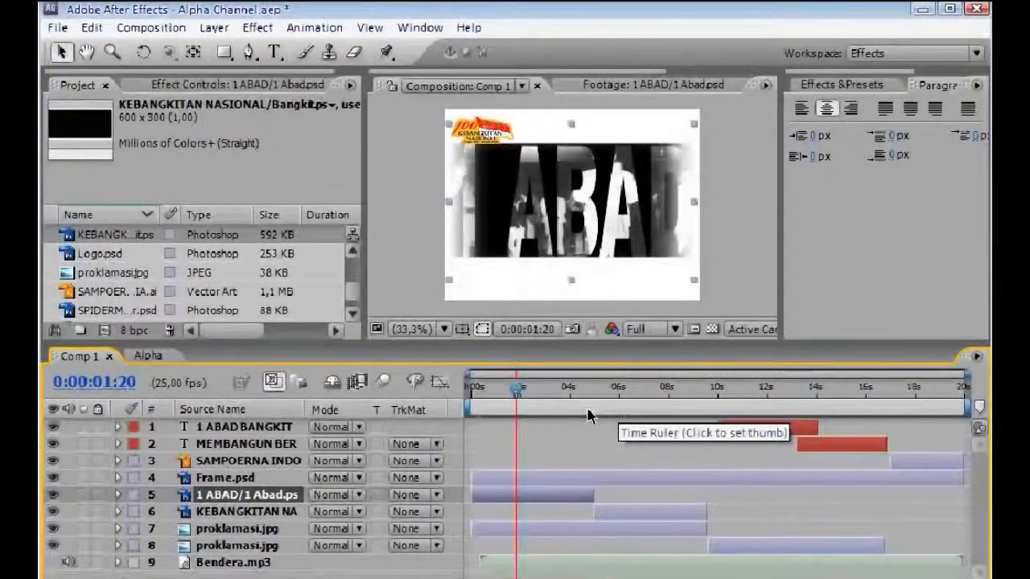
{"action": "left_click", "coordinate": [633, 411]}
{"action": "left_click", "coordinate": [542, 411]}
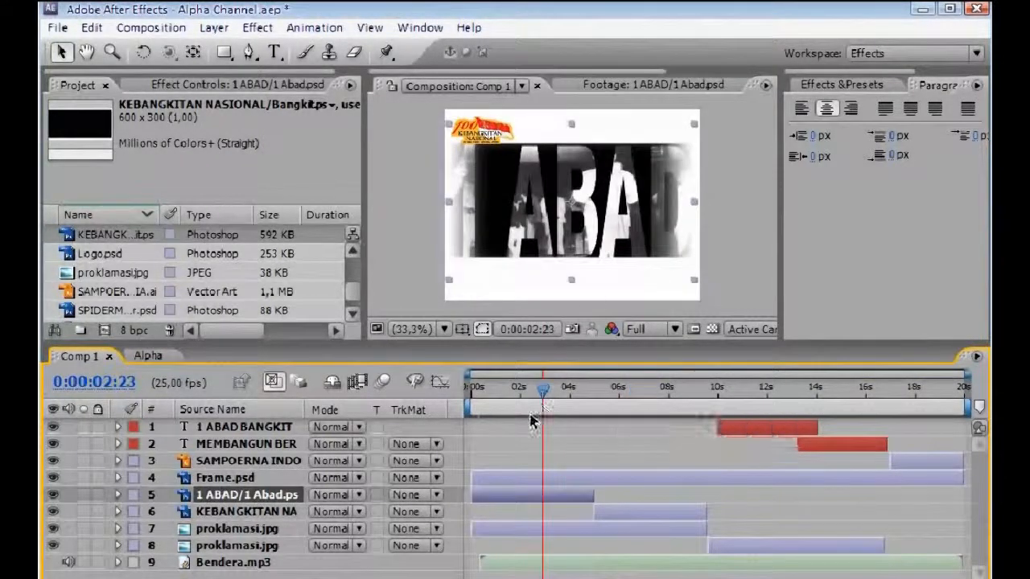
Hide the Frame.psd, 1 ABAD and KEBANGKITAN NASIONAL layers to view proklamasi.jpg, and show the 1 ABAD and KEBANGKITAN NASIONAL layers again
{"action": "left_click", "coordinate": [53, 477]}
{"action": "left_click", "coordinate": [54, 494]}
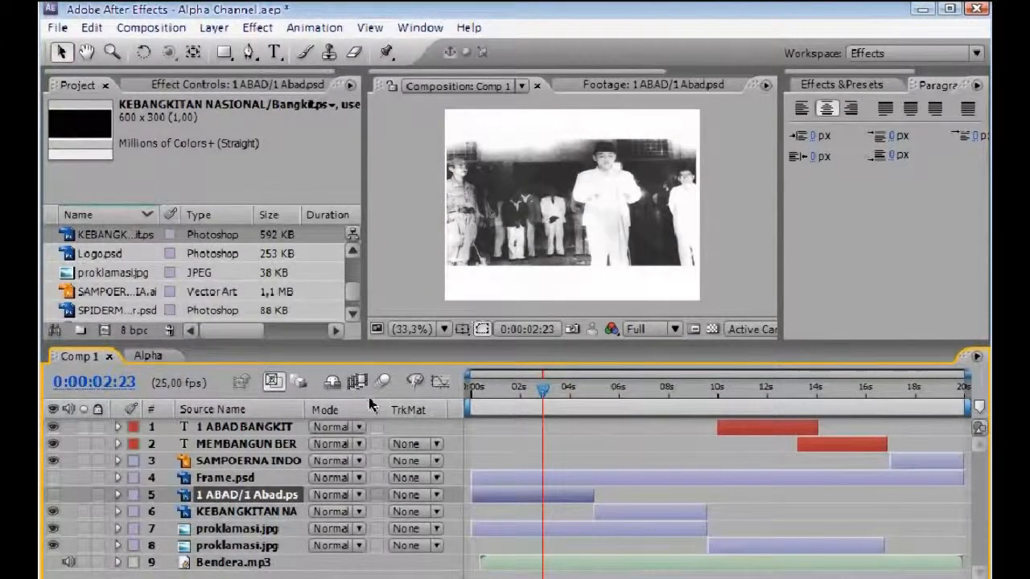
{"action": "left_click", "coordinate": [214, 530]}
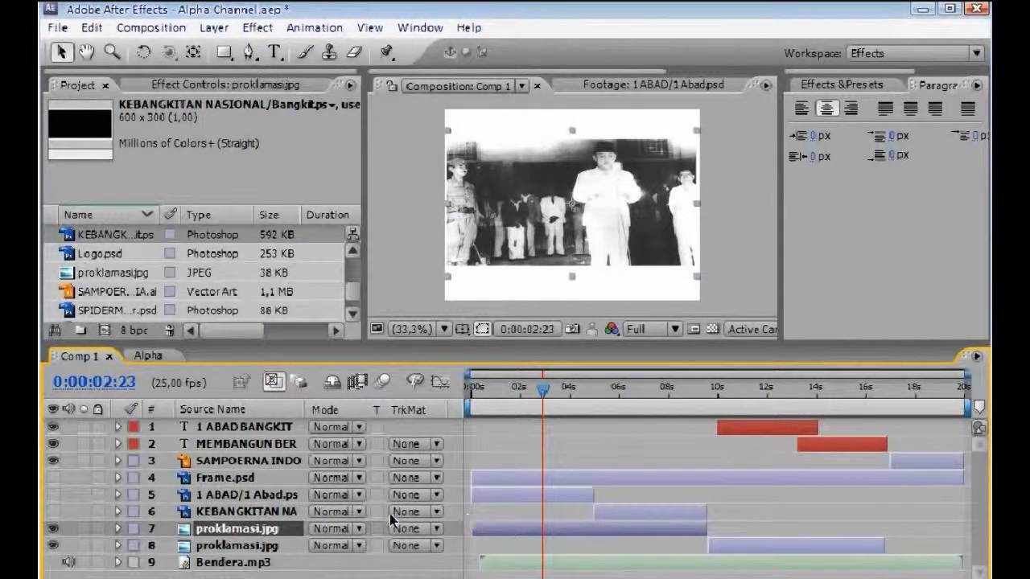
{"action": "left_click_drag", "start_coordinate": [50, 502], "coordinate": [51, 517]}
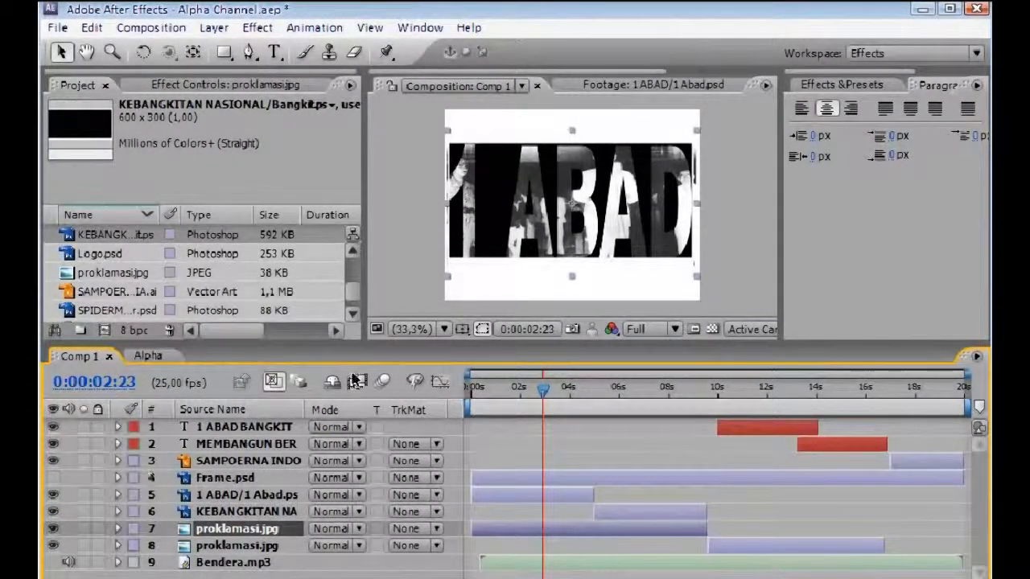
Inspect the two proklamasi.jpg layers along the timeline, viewing Comp 1 at 0:00:07:14, 0:00:08:21 and 0:00:11:02
{"action": "left_click", "coordinate": [447, 206]}
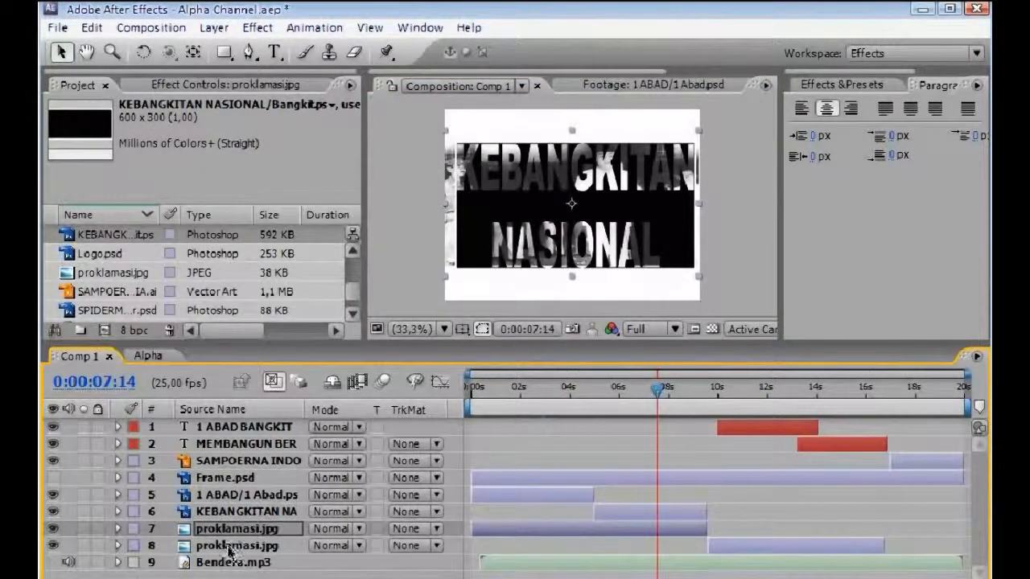
{"action": "left_click", "coordinate": [227, 550]}
{"action": "left_click", "coordinate": [233, 532]}
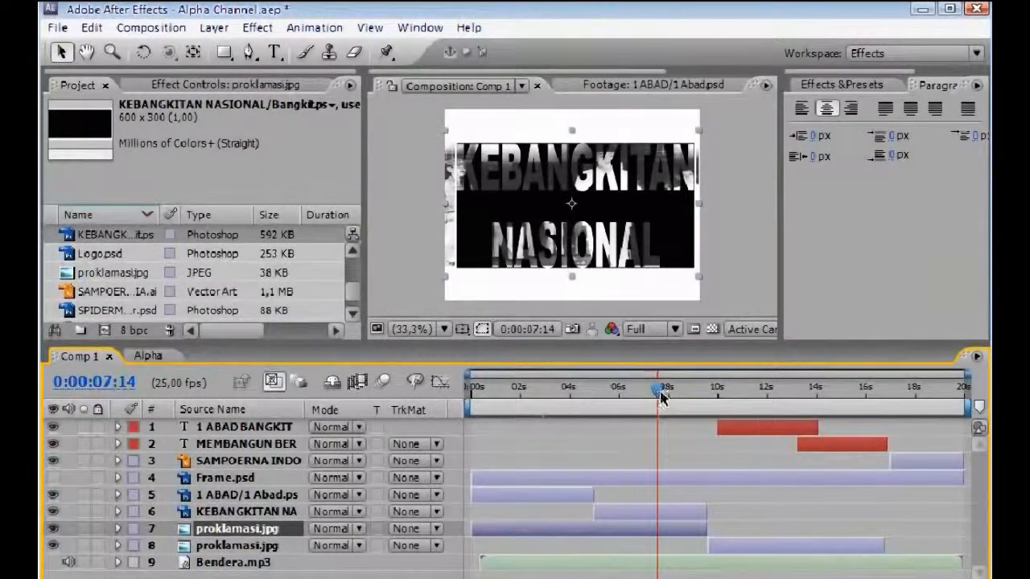
{"action": "left_click_drag", "start_coordinate": [660, 394], "coordinate": [689, 393]}
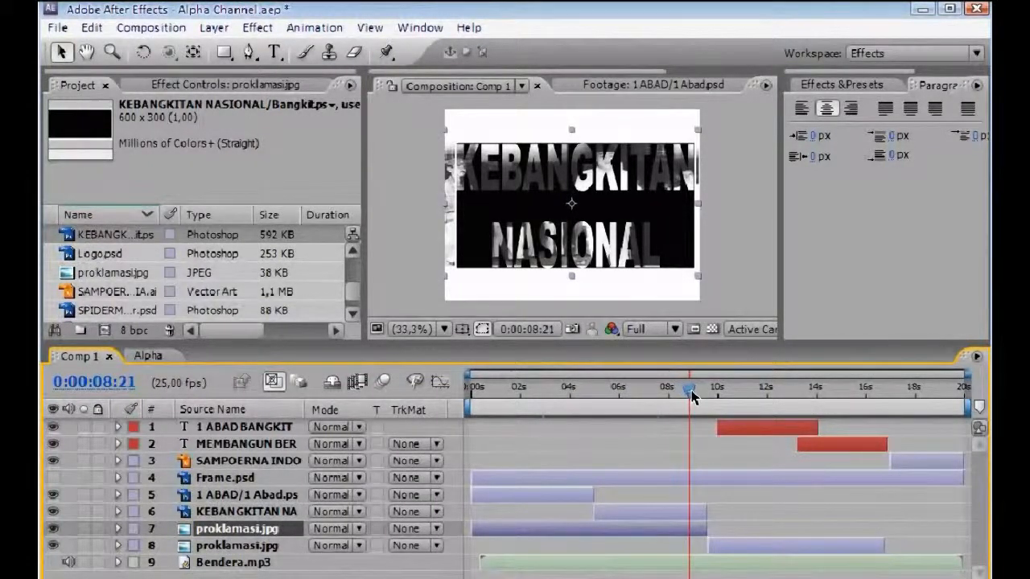
{"action": "left_click", "coordinate": [749, 548]}
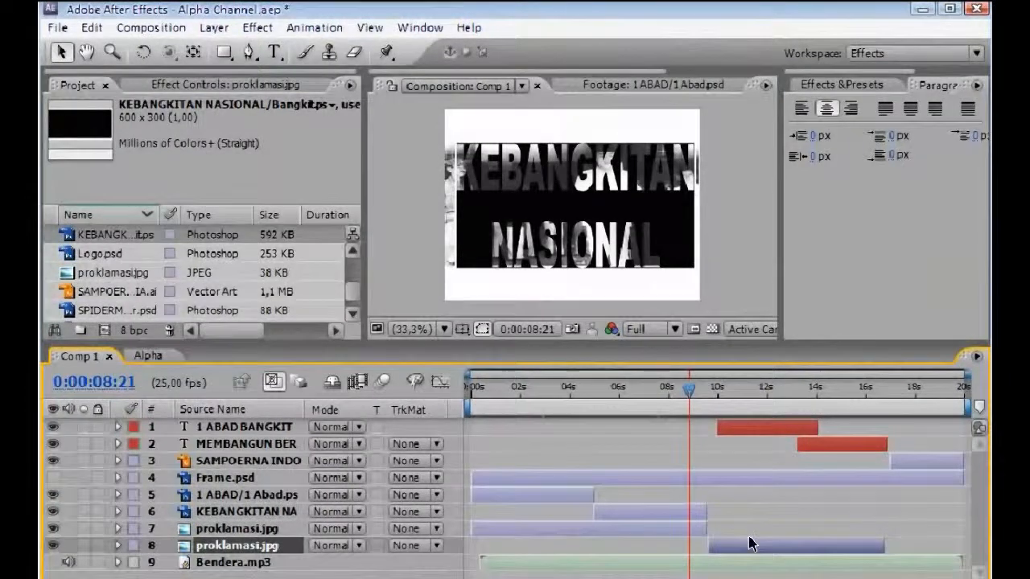
{"action": "left_click", "coordinate": [745, 411]}
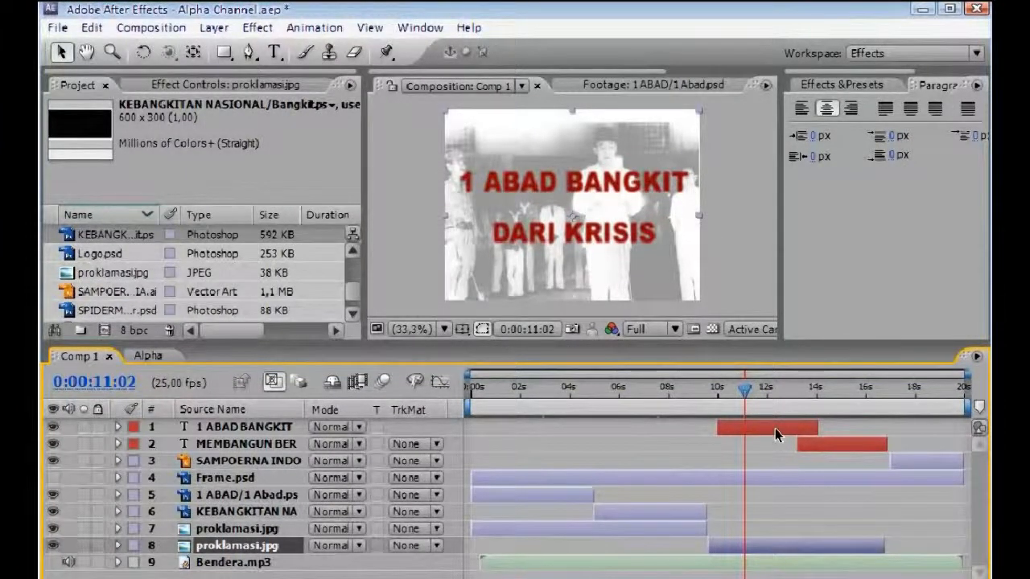
Examine the Transform properties of the second proklamasi.jpg layer, including its opacity, and collapse them
{"action": "left_click", "coordinate": [601, 530]}
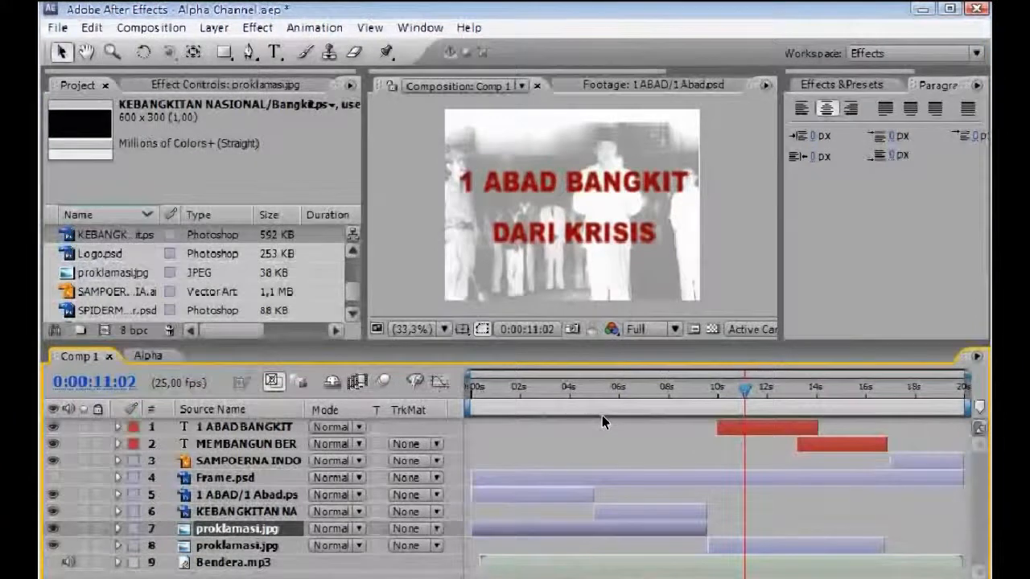
{"action": "left_click", "coordinate": [793, 548]}
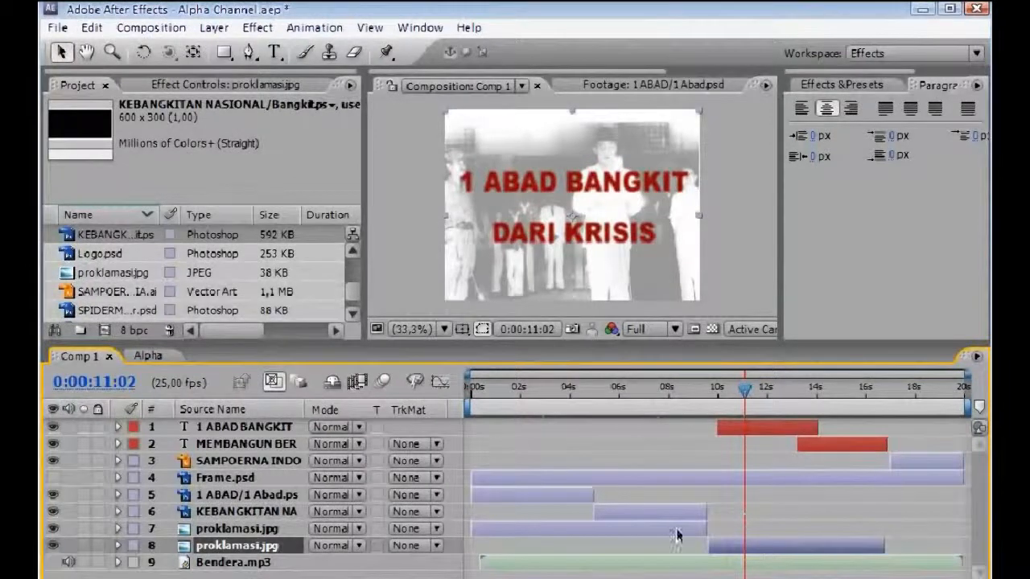
{"action": "left_click", "coordinate": [118, 546]}
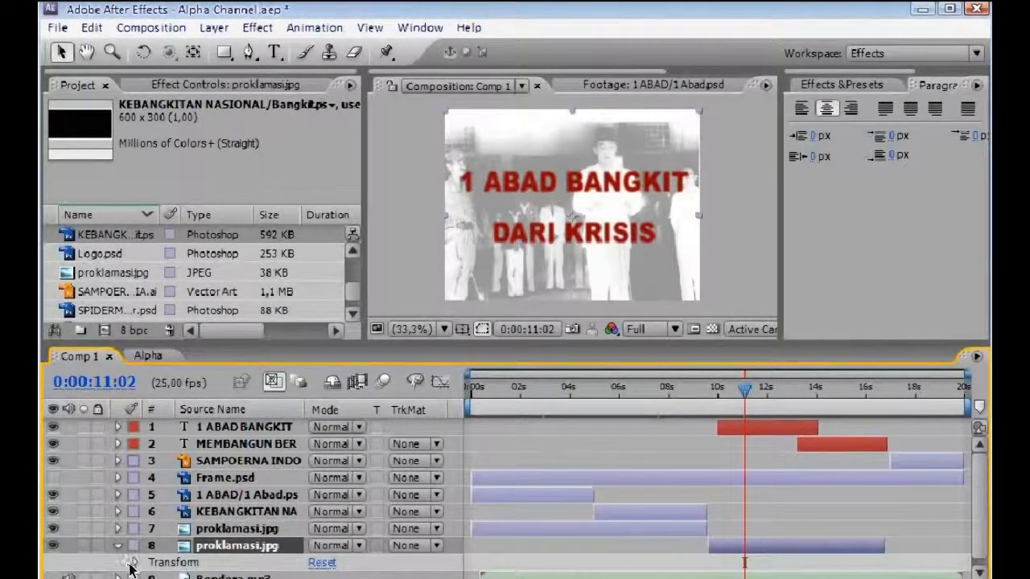
{"action": "left_click", "coordinate": [134, 562]}
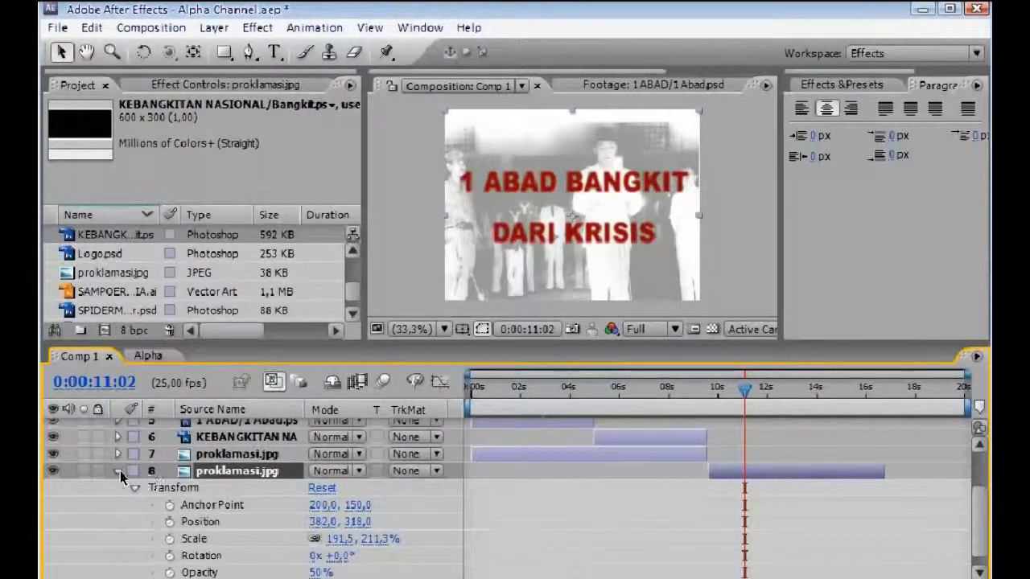
{"action": "left_click", "coordinate": [119, 471]}
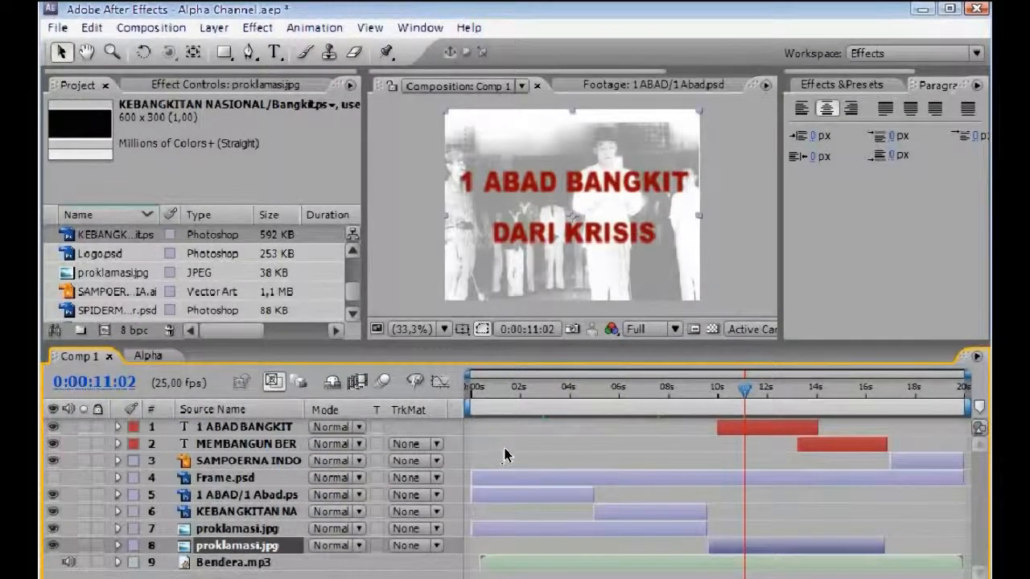
Compare the 1 ABAD and KEBANGKITAN NASIONAL text without the frame, leaving the current time at 0:00:01:23
{"action": "left_click", "coordinate": [508, 408]}
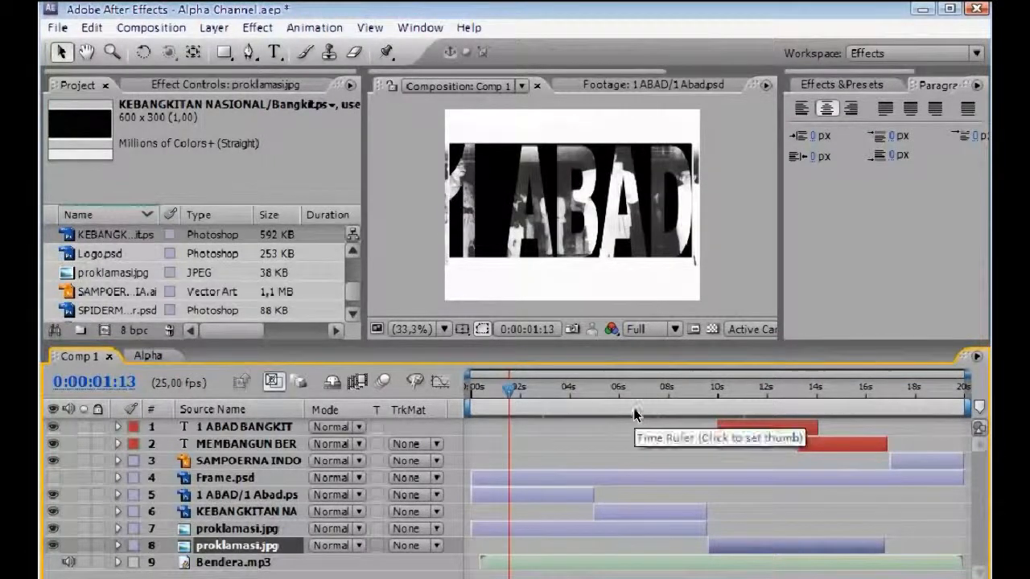
{"action": "left_click", "coordinate": [633, 407]}
{"action": "left_click", "coordinate": [518, 410]}
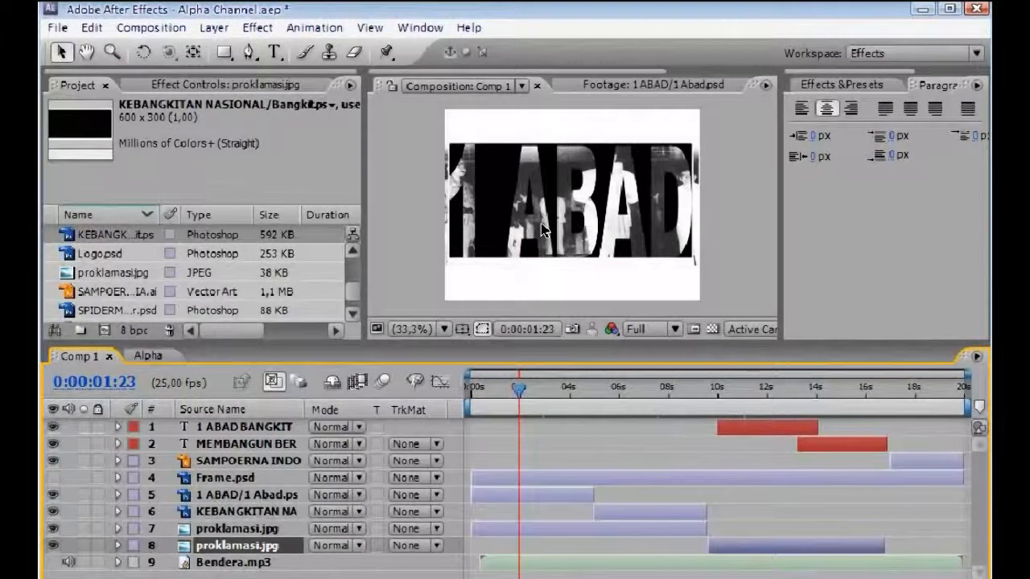
Interpret the KEBANGKITAN NASIONAL/Bangkit.ps footage as Premultiplied - Matted With Color white, keeping Invert Alpha enabled
{"action": "right_click", "coordinate": [111, 239]}
{"action": "mouse_move", "coordinate": [160, 278]}
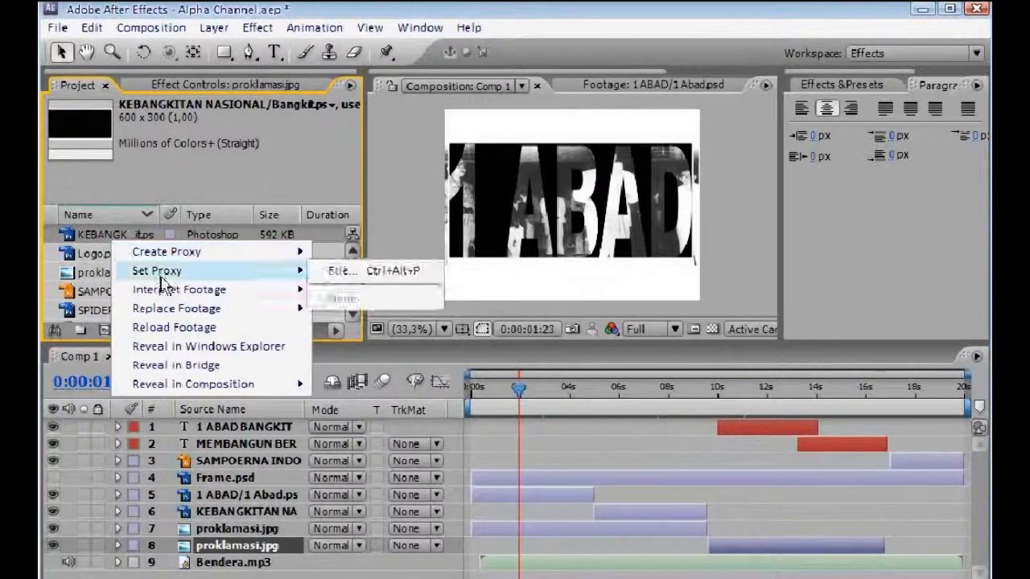
{"action": "mouse_move", "coordinate": [233, 291]}
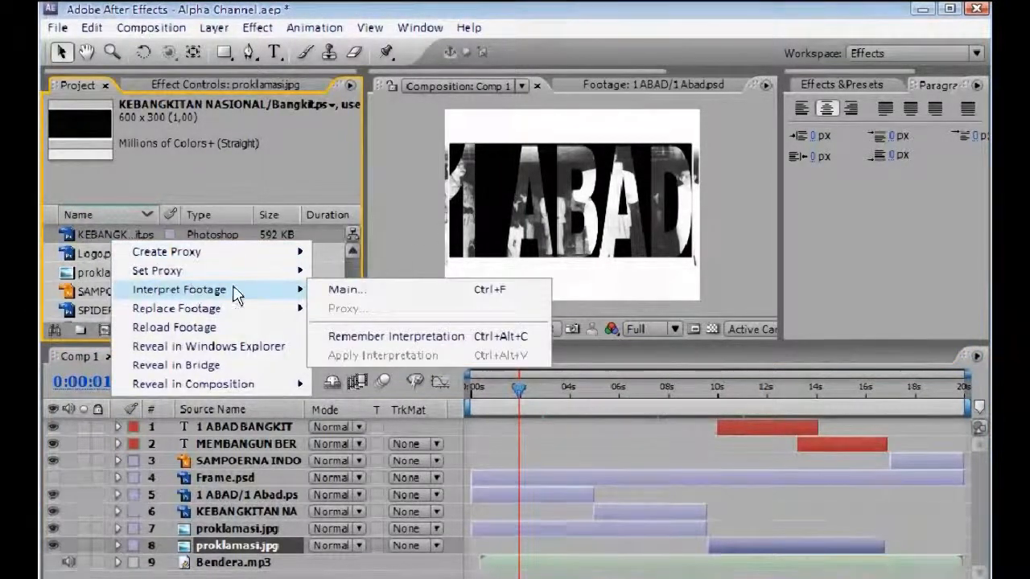
{"action": "left_click", "coordinate": [365, 290]}
{"action": "left_click", "coordinate": [369, 136]}
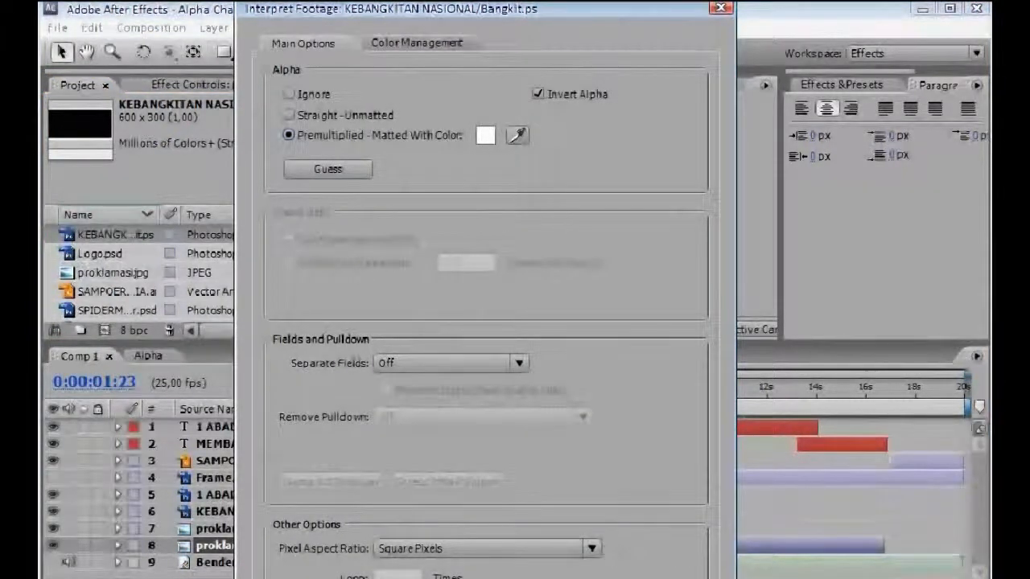
{"action": "key", "text": "Return"}
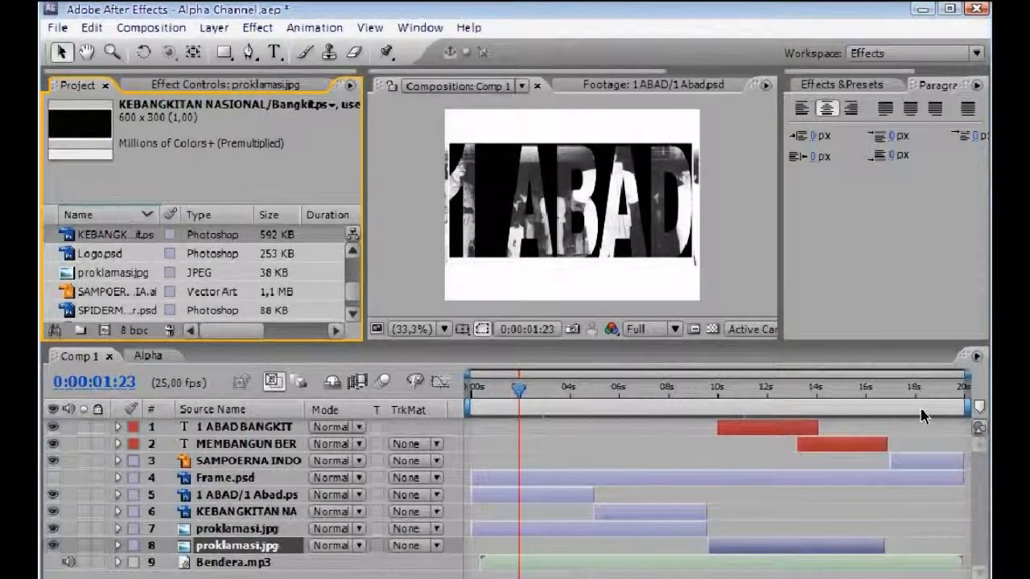
Check the start of the Bendera.mp3 audio layer around 0:00:00:07, and return to 0:00:00:00 with the Frame.psd layer shown again
{"action": "left_click", "coordinate": [521, 568]}
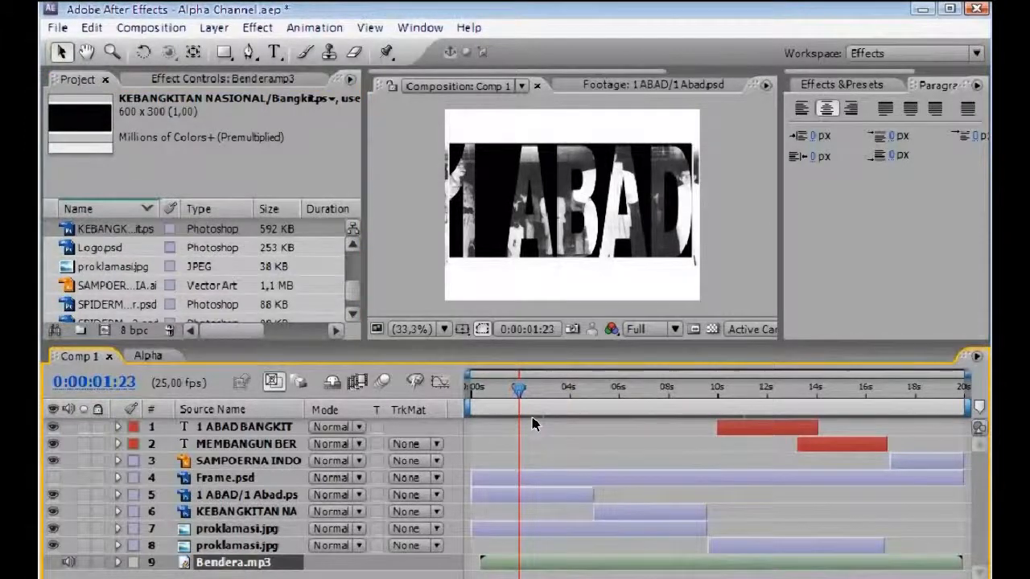
{"action": "left_click", "coordinate": [477, 409]}
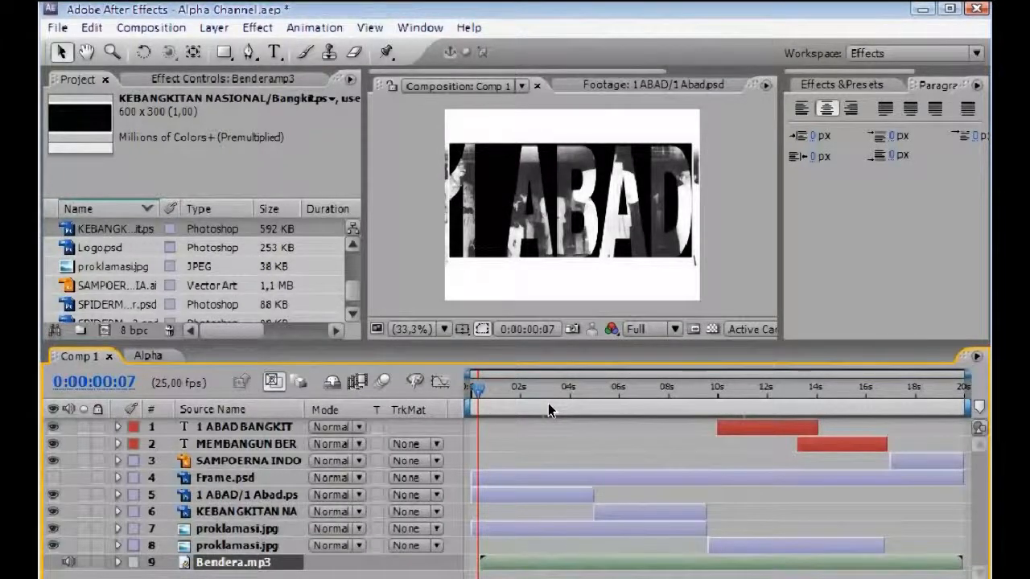
{"action": "key", "text": "Home"}
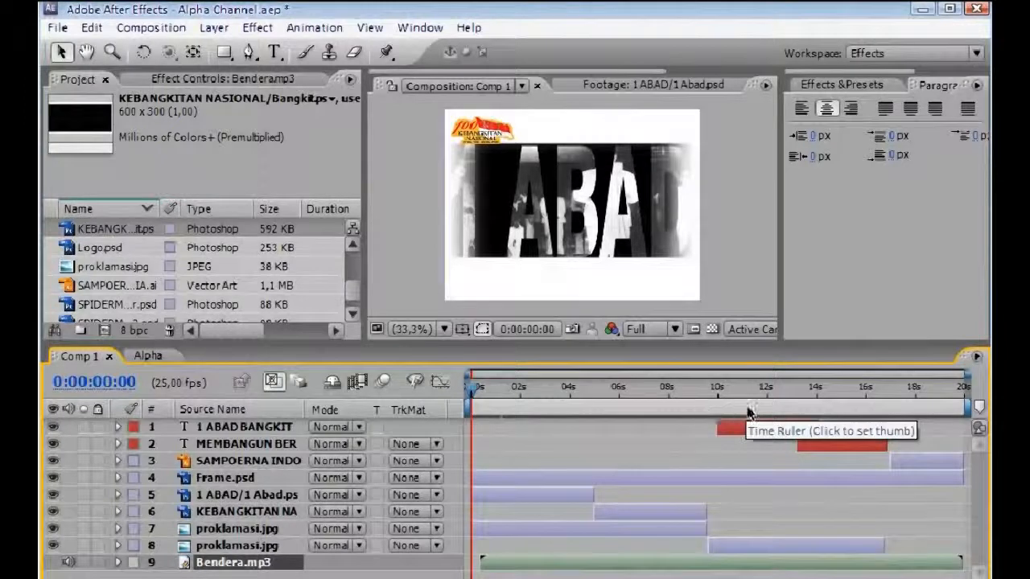
Review Comp 1 with the frame shown at several times, including 0:00:11:23 and 0:00:01:00
{"action": "left_click", "coordinate": [747, 414]}
{"action": "left_click", "coordinate": [766, 409]}
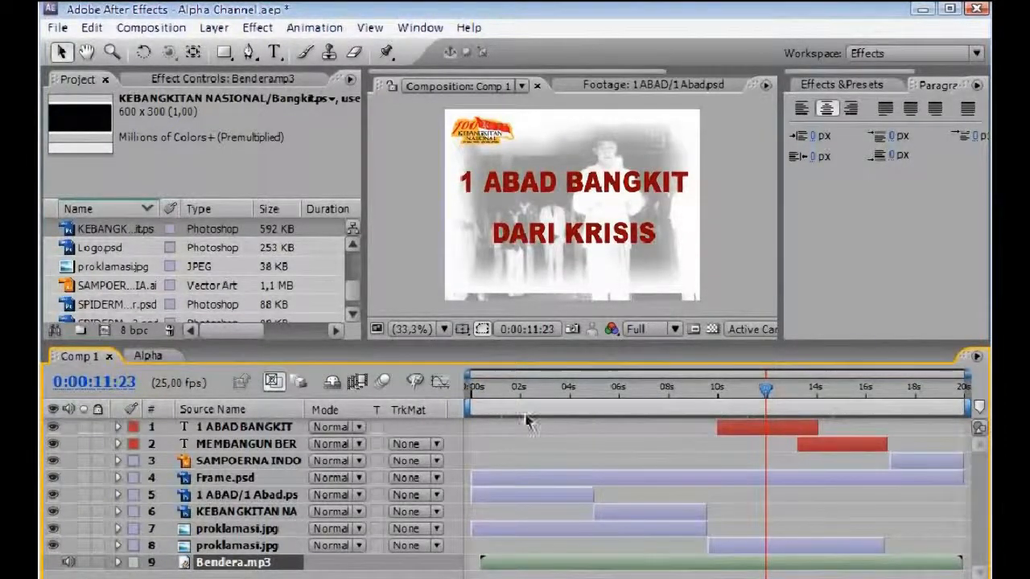
{"action": "left_click", "coordinate": [495, 404]}
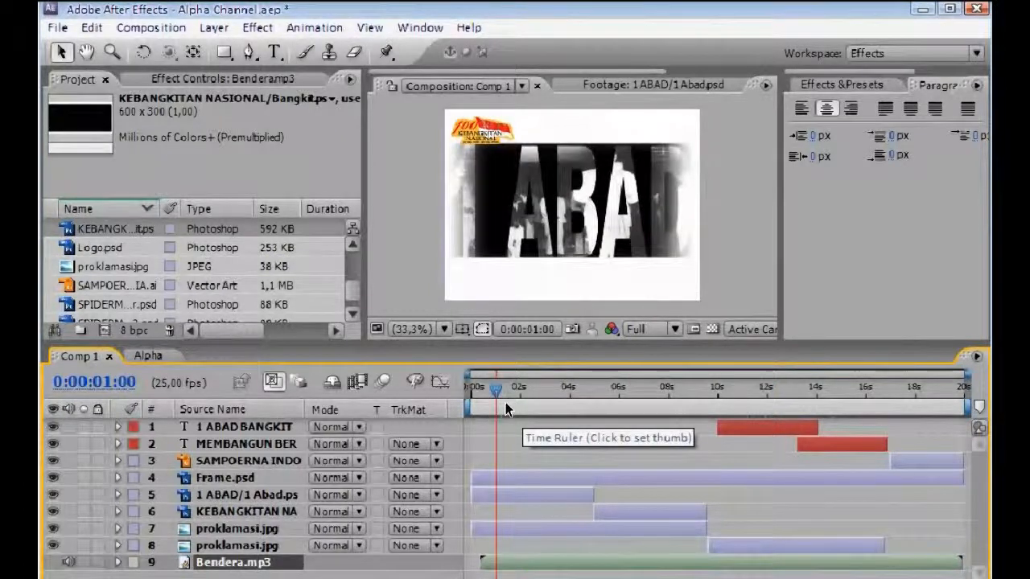
{"action": "left_click", "coordinate": [568, 411]}
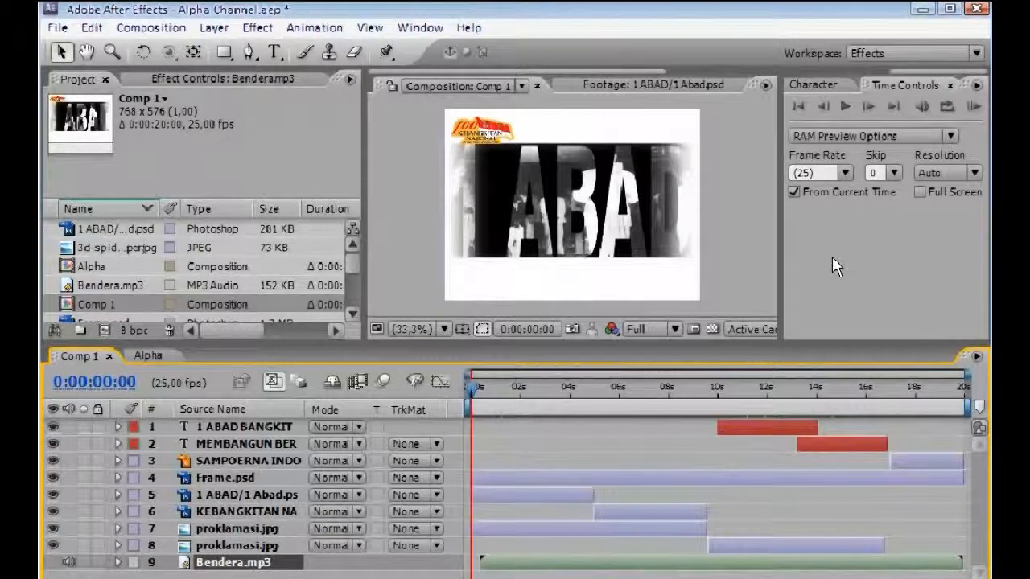
Run a RAM preview of the whole Comp 1 from 0:00:00:00 and stop the playback
{"action": "left_click", "coordinate": [977, 105]}
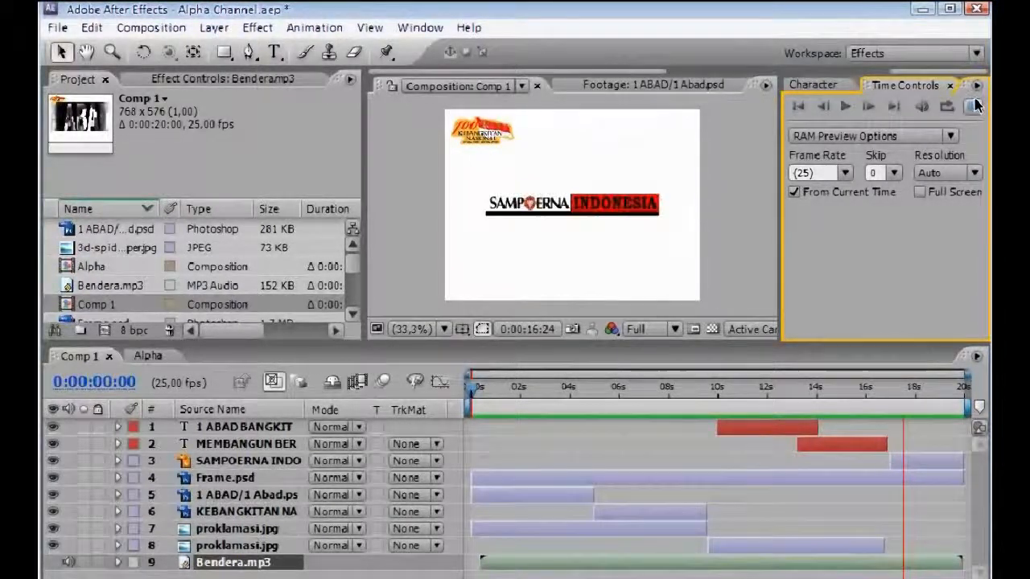
{"action": "left_click", "coordinate": [846, 109]}
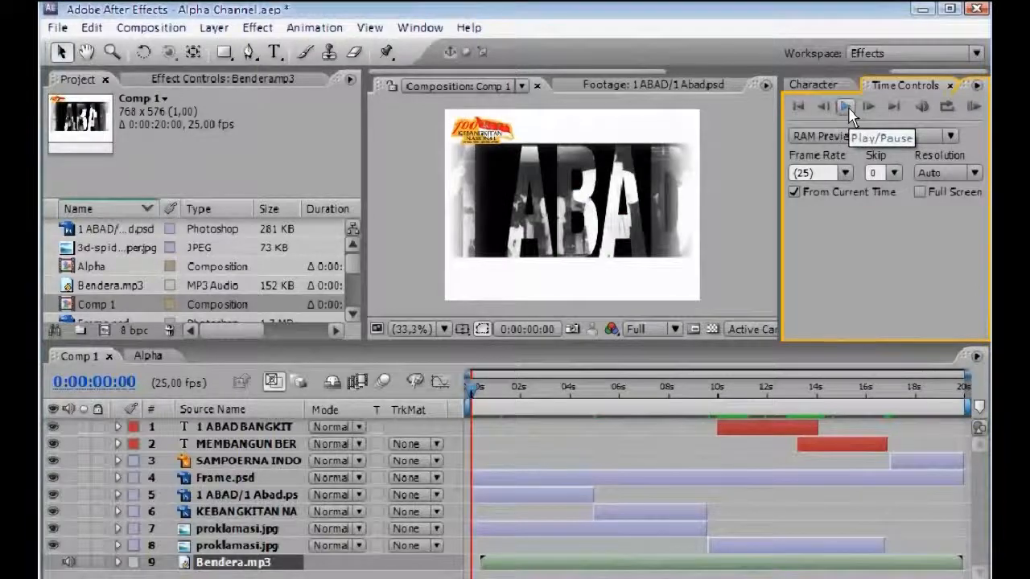